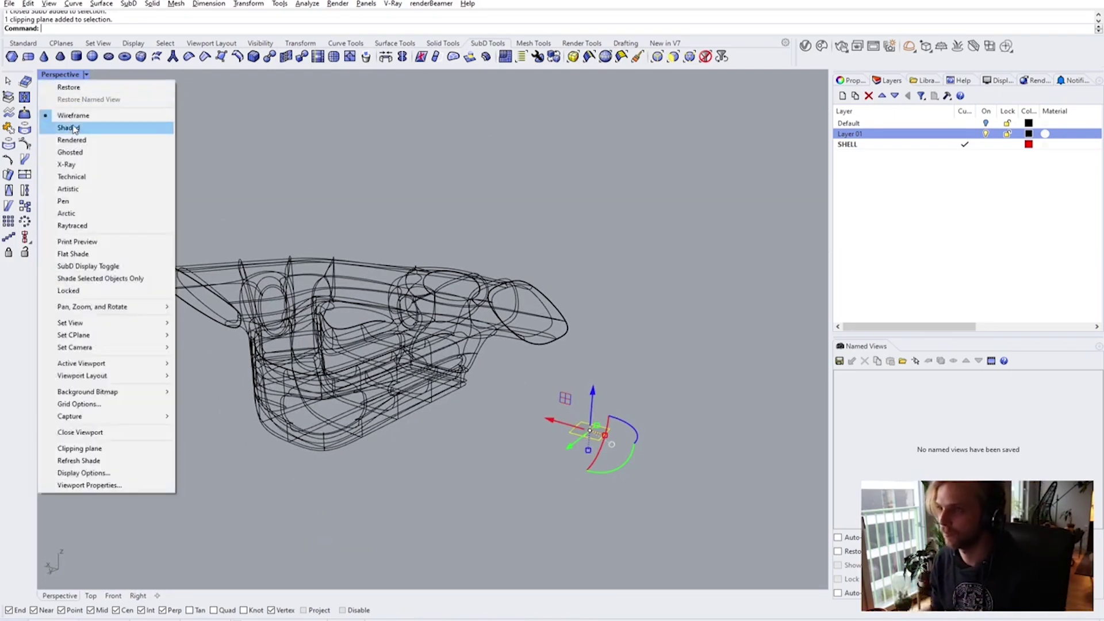
Set the Perspective viewport to Shaded display and select the clipping plane beside the shell
key(Escape)
right_drag(549, 424, 582, 397)
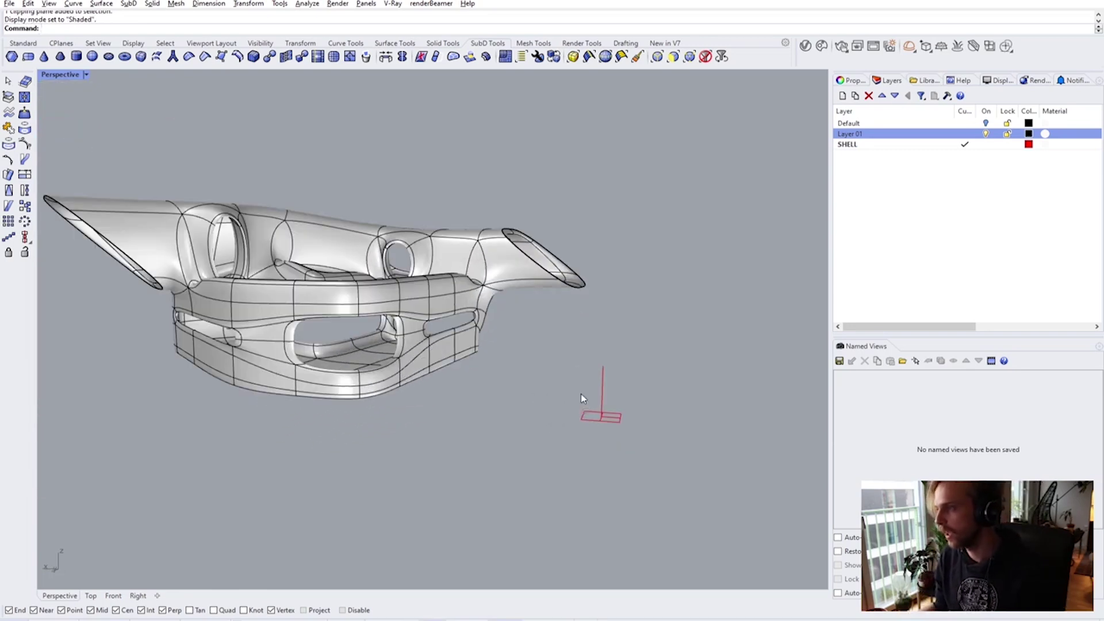
scroll(290, 315, up, 3)
mouse_move(291, 315)
right_down()
mouse_move(461, 320)
mouse_move(390, 318)
mouse_move(621, 371)
right_up()
scroll(461, 320, up, 3)
scroll(381, 335, down, 3)
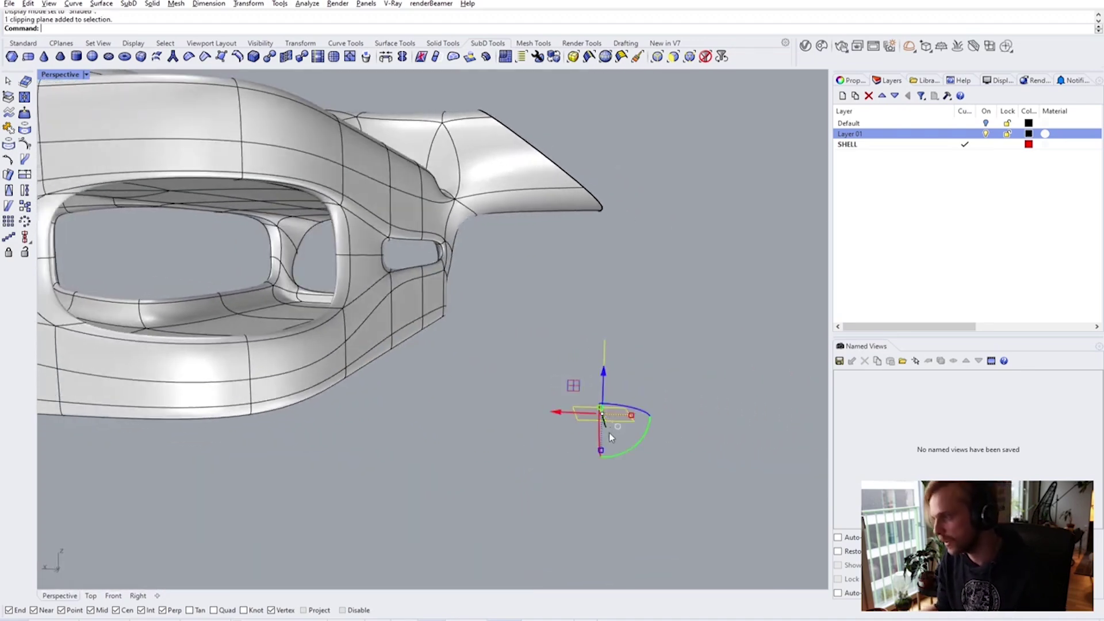
Rotate the clipping plane upright and move it sideways so it cuts through the shell
drag(643, 443, 661, 349)
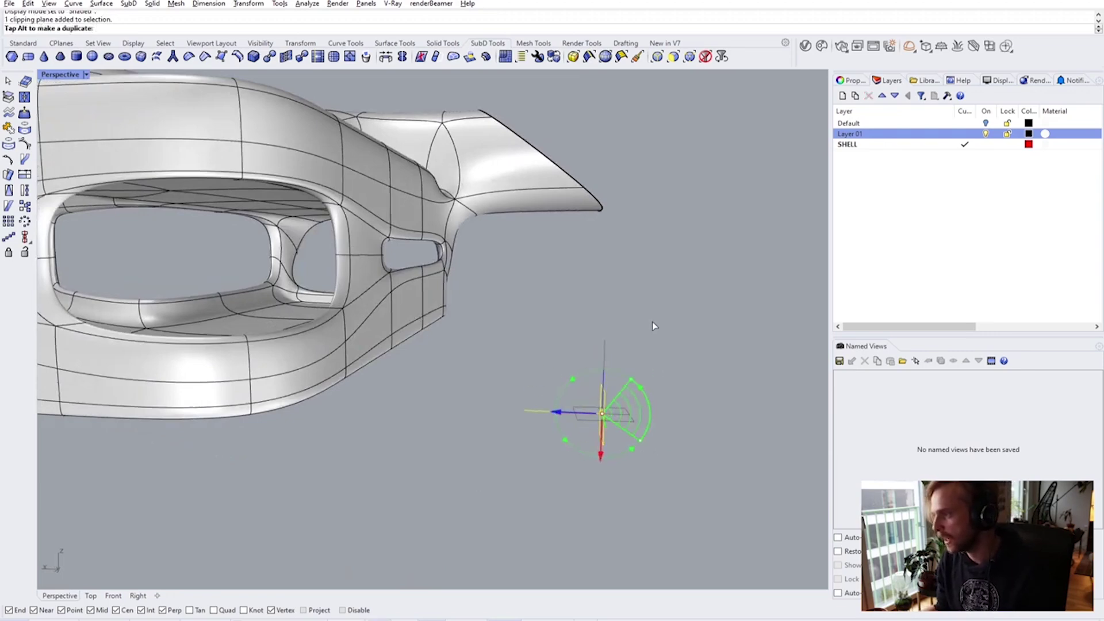
right_drag(644, 329, 518, 439)
drag(519, 440, 413, 443)
right_drag(310, 384, 632, 431)
drag(644, 438, 540, 437)
right_drag(493, 402, 506, 375)
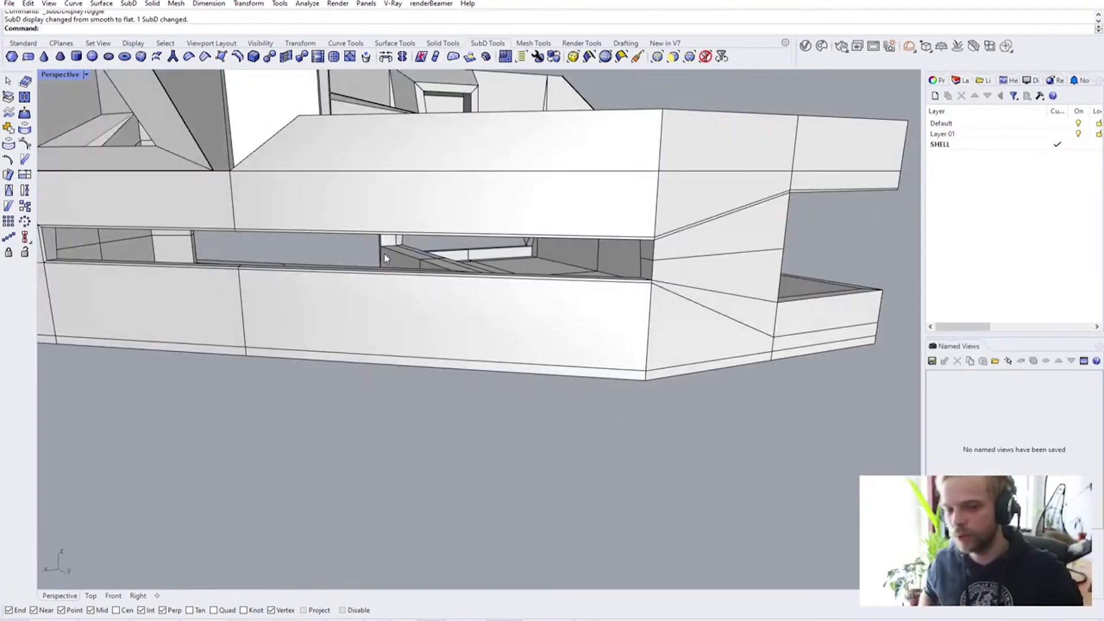
In flat SubD display, select the narrow faces around the side slot and front opening of the shell
scroll(384, 253, up, 6)
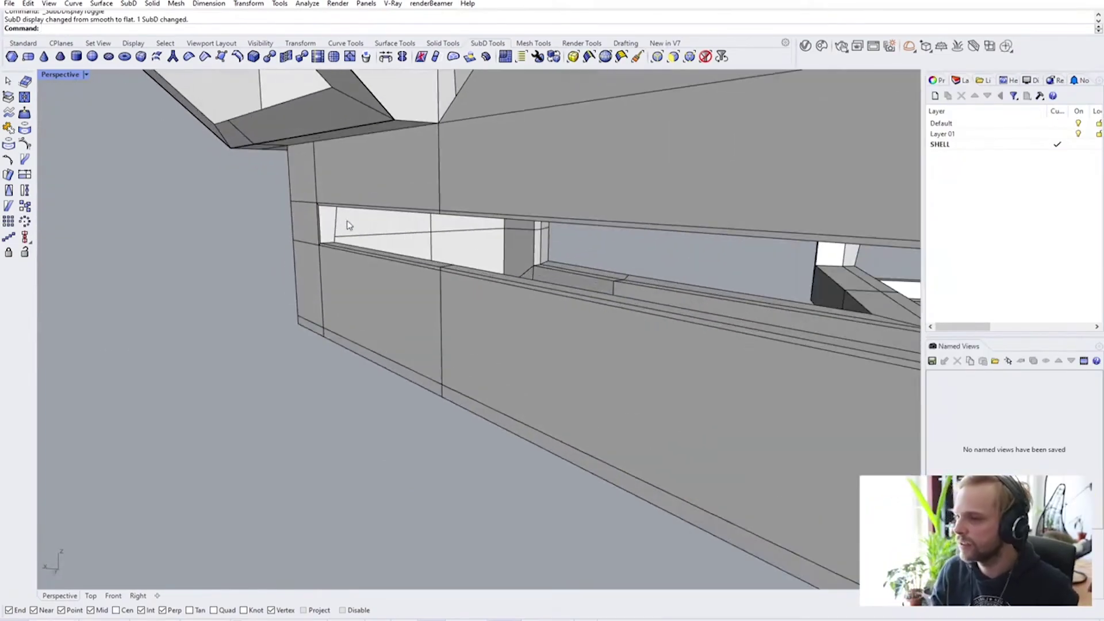
shift+right_drag(320, 246, 402, 326)
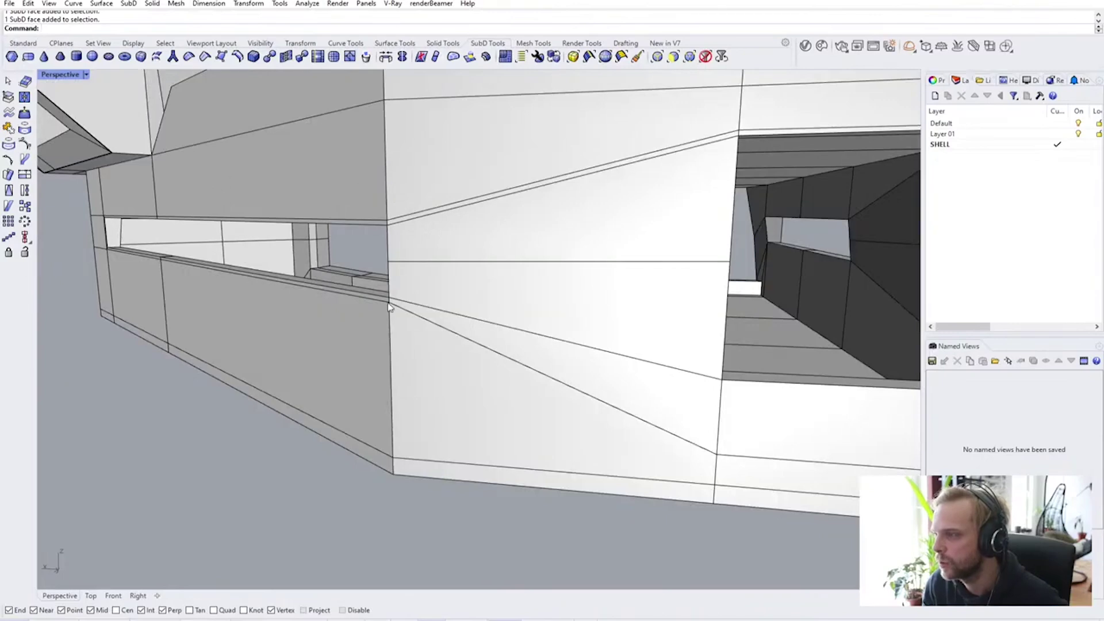
scroll(389, 306, down, 3)
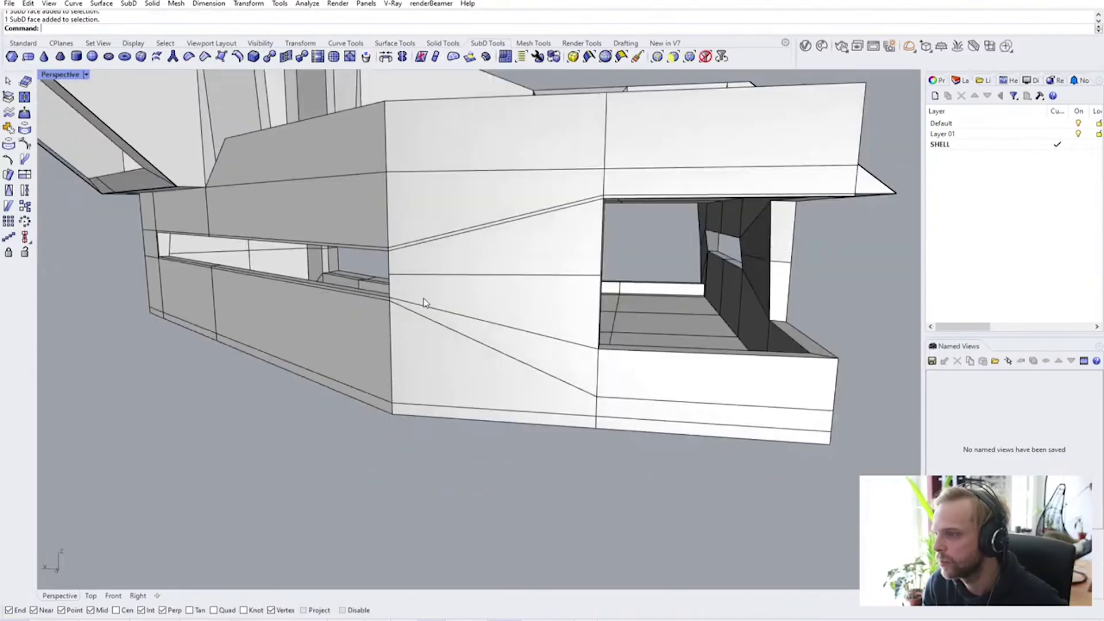
right_drag(430, 299, 294, 297)
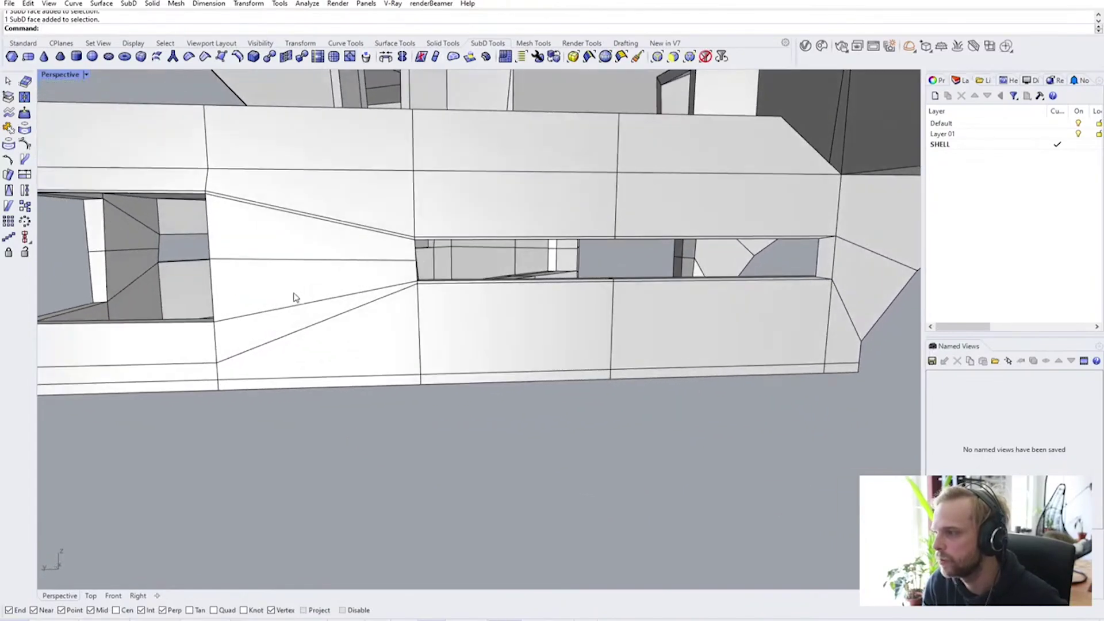
scroll(853, 229, up, 5)
ctrl+shift+click(774, 318)
scroll(686, 232, up, 3)
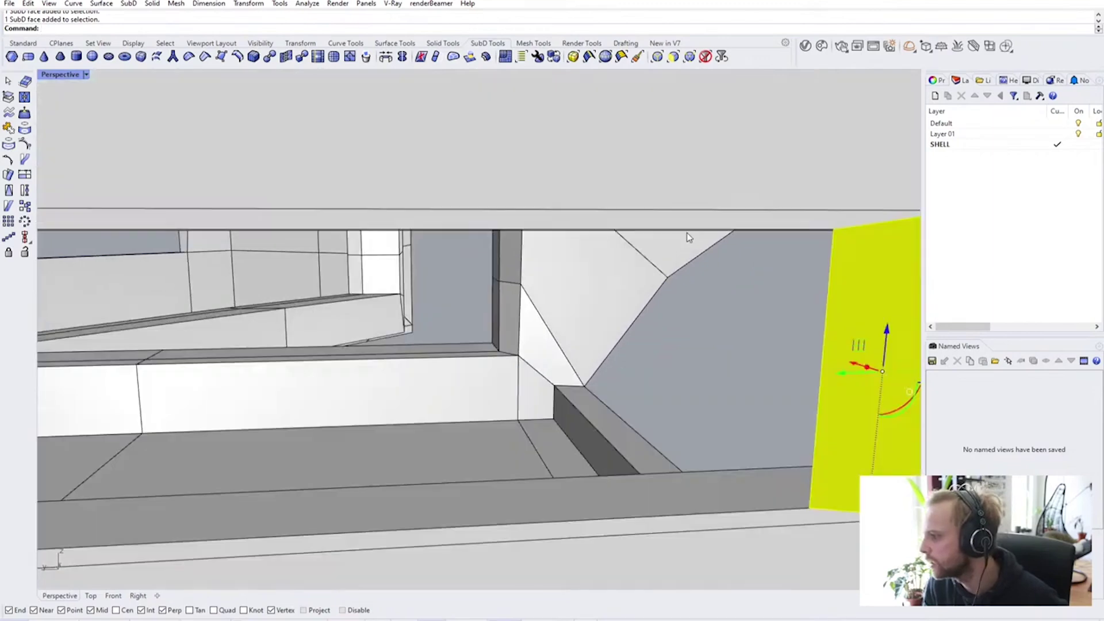
ctrl+shift+click(690, 224)
scroll(736, 418, down, 3)
right_drag(753, 418, 388, 217)
scroll(561, 214, up, 3)
right_drag(450, 188, 561, 261)
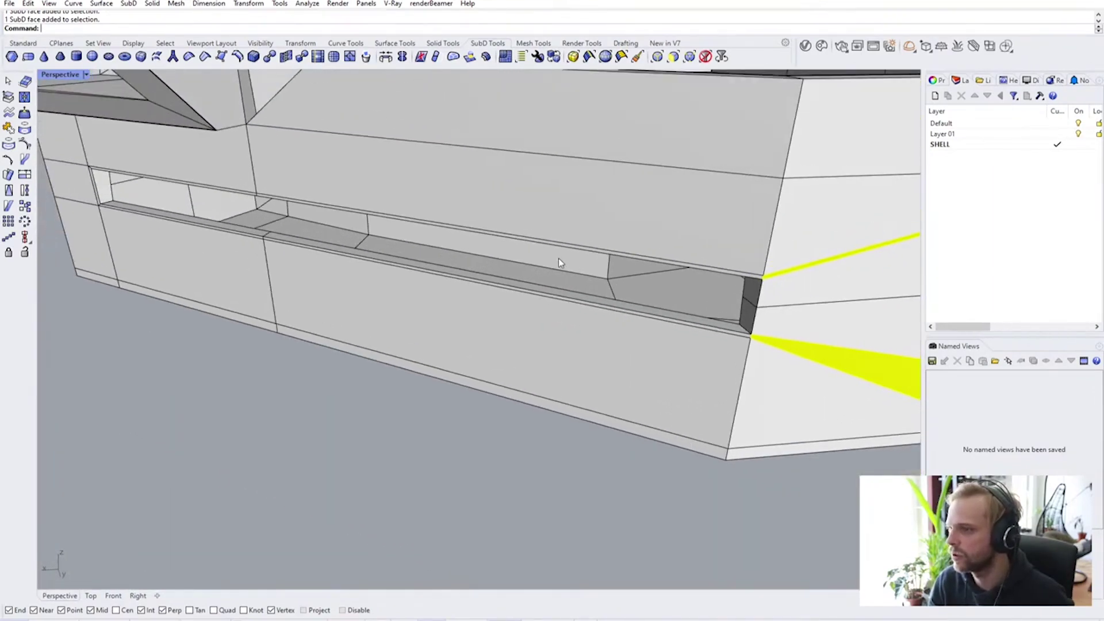
scroll(538, 240, up, 3)
scroll(538, 241, down, 1)
Switch the SubD to smooth display and examine the projecting lip around the front and side openings
key(Tab)
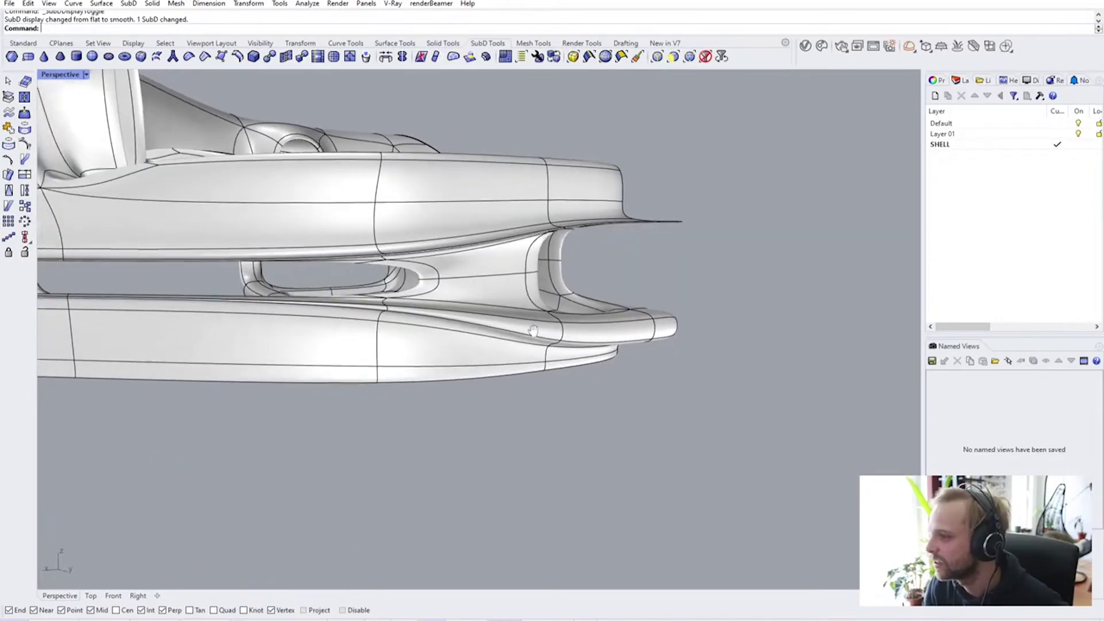
scroll(561, 291, up, 2)
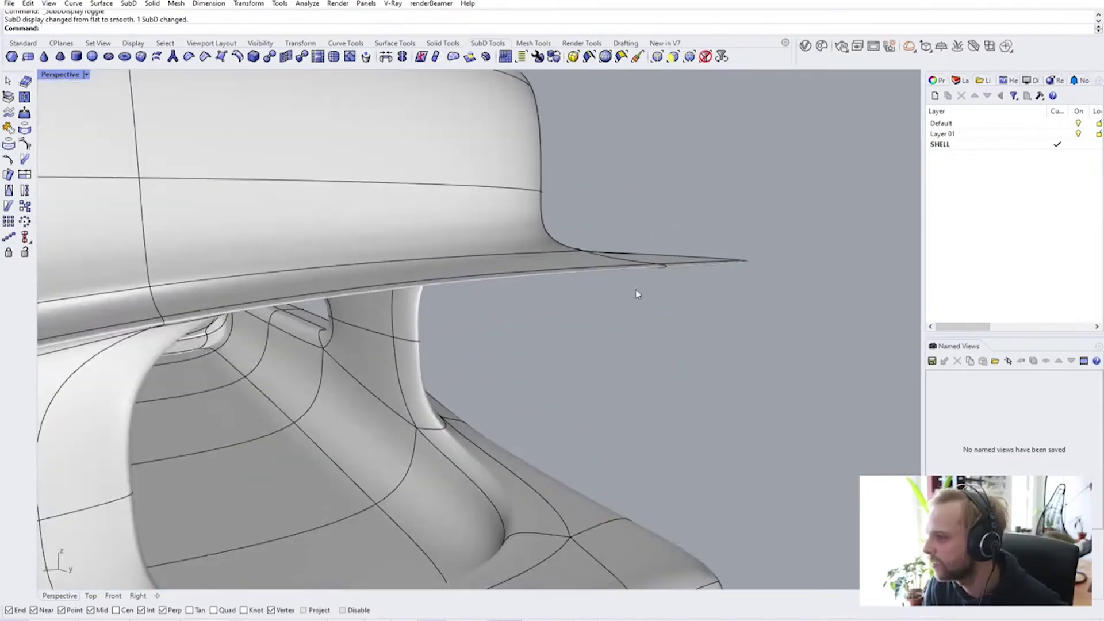
right_drag(636, 293, 654, 281)
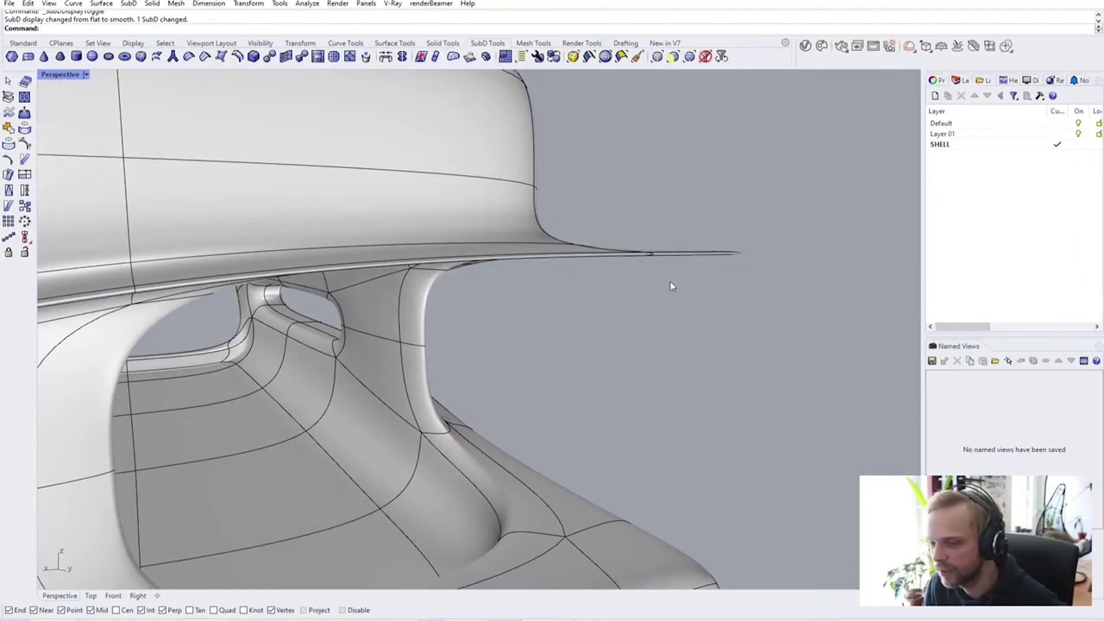
right_drag(571, 236, 541, 312)
right_drag(413, 357, 333, 264)
scroll(705, 205, up, 5)
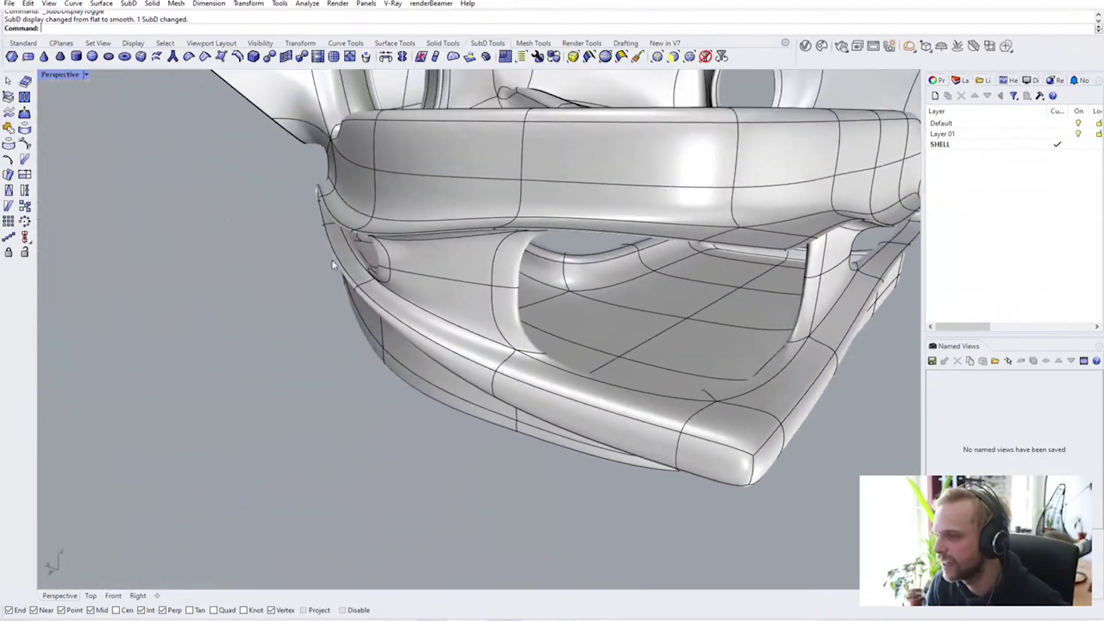
Select the outer faces of the lip along the front opening and side slot, and move them inward toward the shell
scroll(332, 265, up, 6)
ctrl+shift+click(505, 281)
key(Tab)
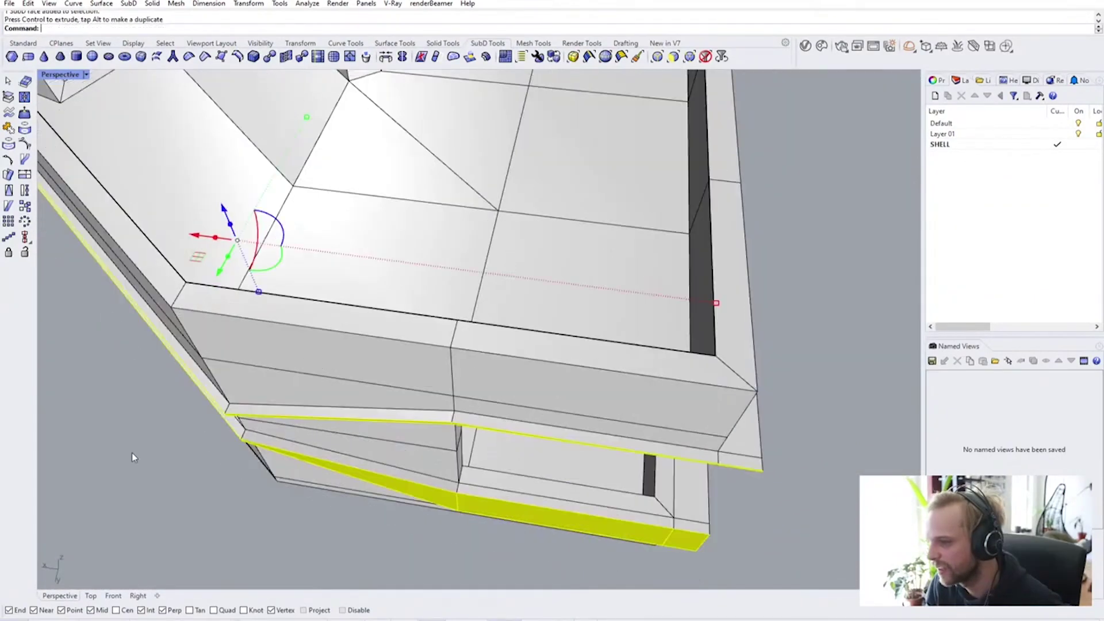
scroll(133, 457, down, 3)
right_drag(132, 457, 196, 505)
key(Tab)
right_drag(242, 459, 564, 299)
key(Tab)
ctrl+shift+click(564, 298)
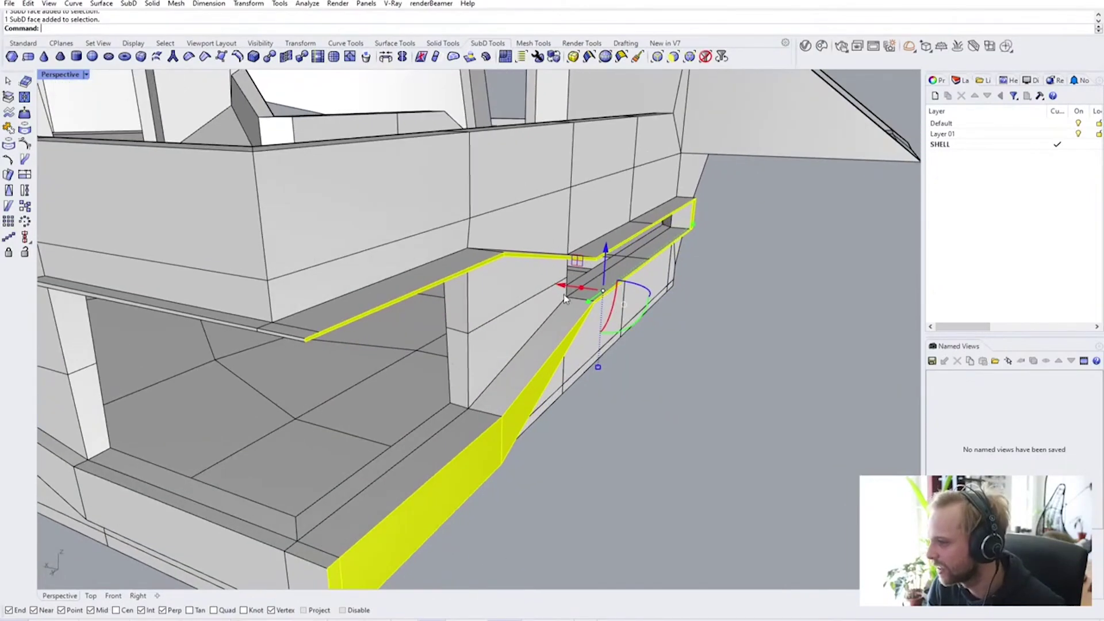
scroll(572, 290, up, 2)
drag(574, 285, 550, 287)
right_drag(550, 287, 715, 386)
key(Tab)
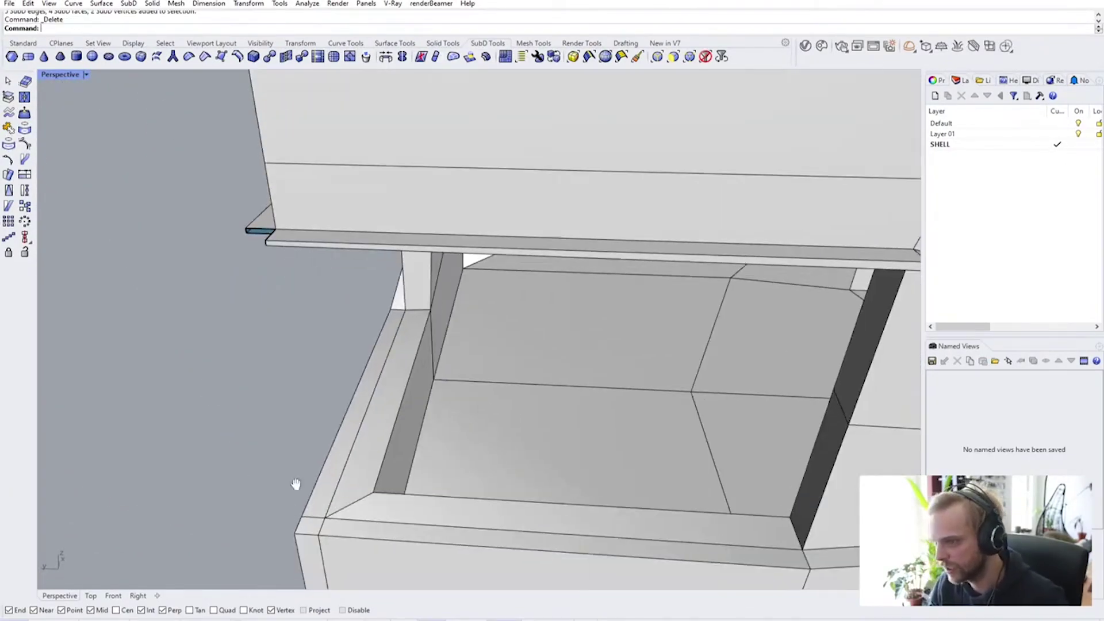
Delete the stray faces at the outer corner of the lip and return the SubD to smooth display
scroll(296, 403, up, 3)
click(297, 445)
key(Delete)
right_drag(297, 445, 310, 343)
click(314, 337)
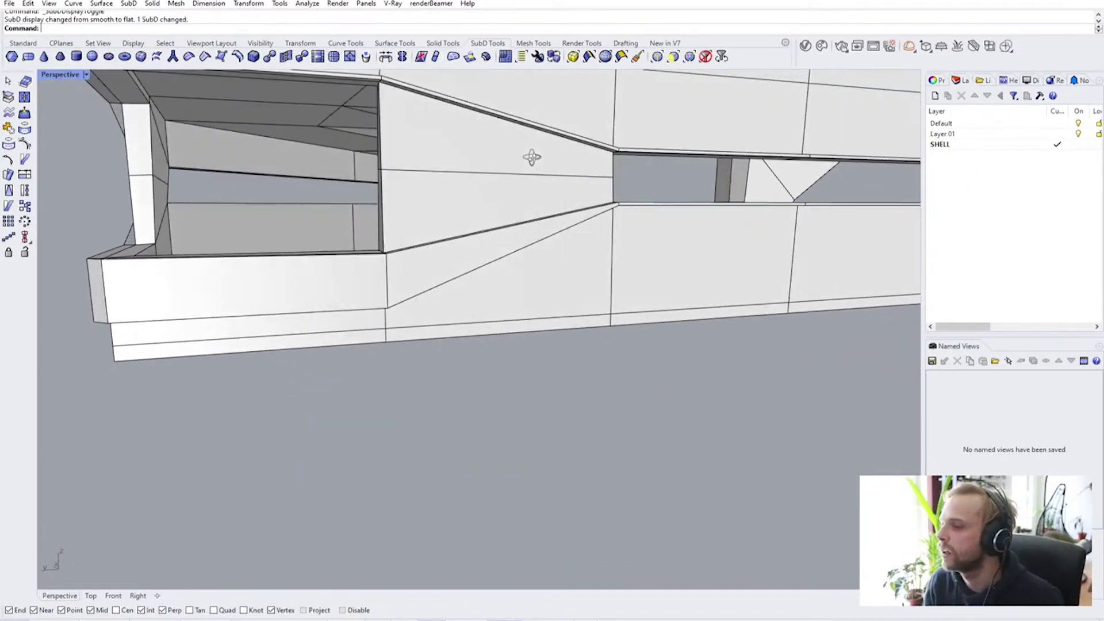
key(Tab)
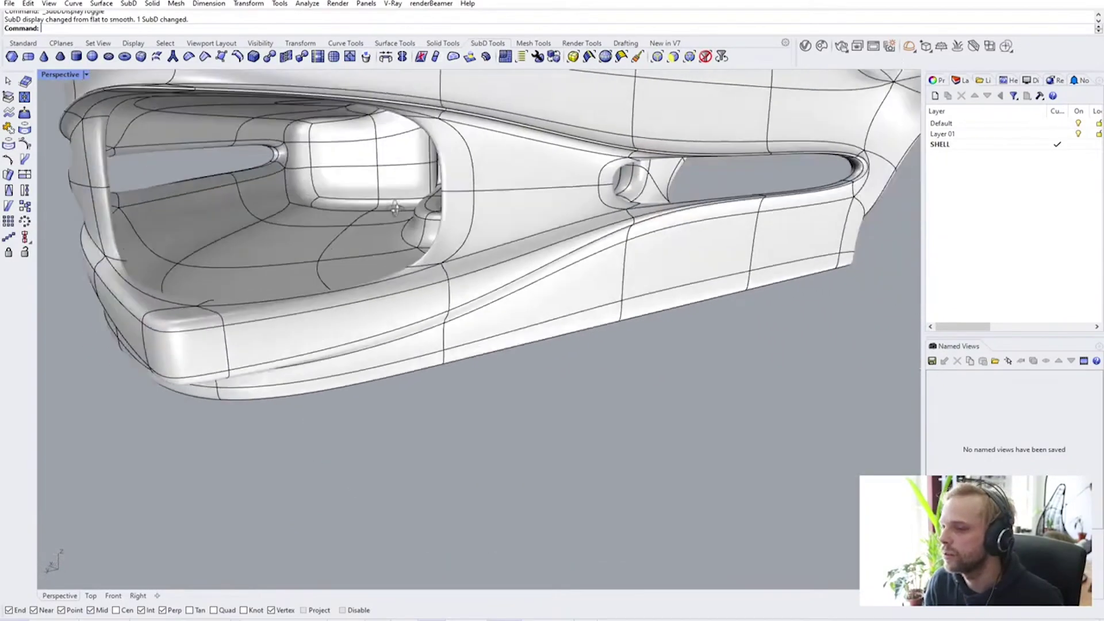
scroll(476, 188, up, 3)
mouse_move(475, 187)
right_down()
mouse_move(345, 278)
mouse_move(446, 246)
mouse_move(401, 274)
mouse_move(300, 446)
mouse_move(684, 362)
mouse_move(605, 409)
mouse_move(757, 420)
right_up()
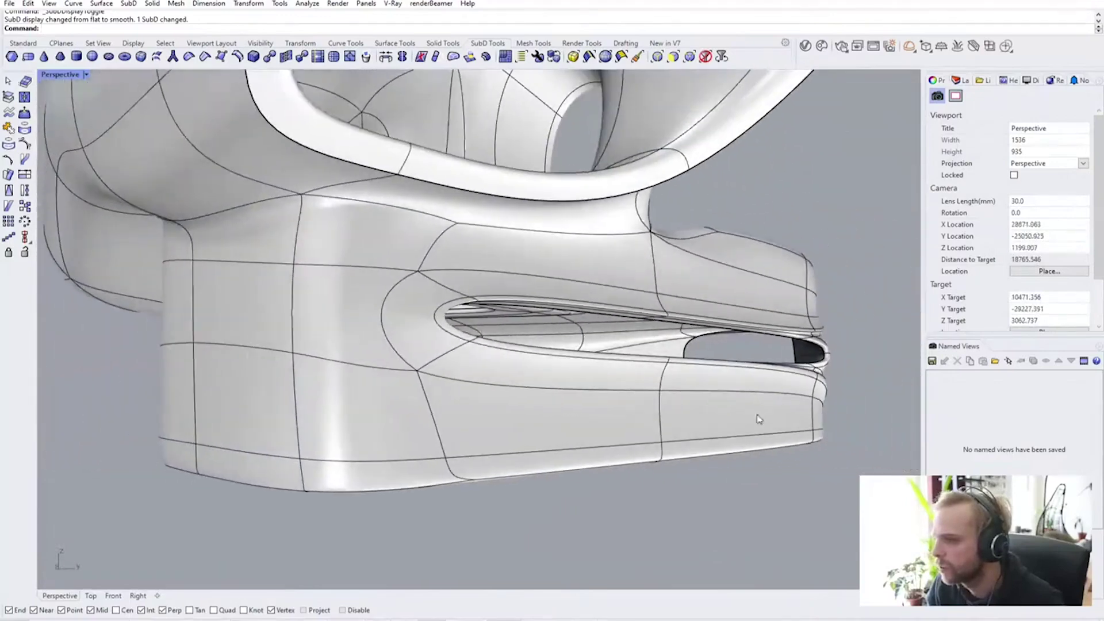
Analyze the reflections across the whole shell with EMap using the fluorescent_tube.bmp environment map, and close the analysis
click(618, 381)
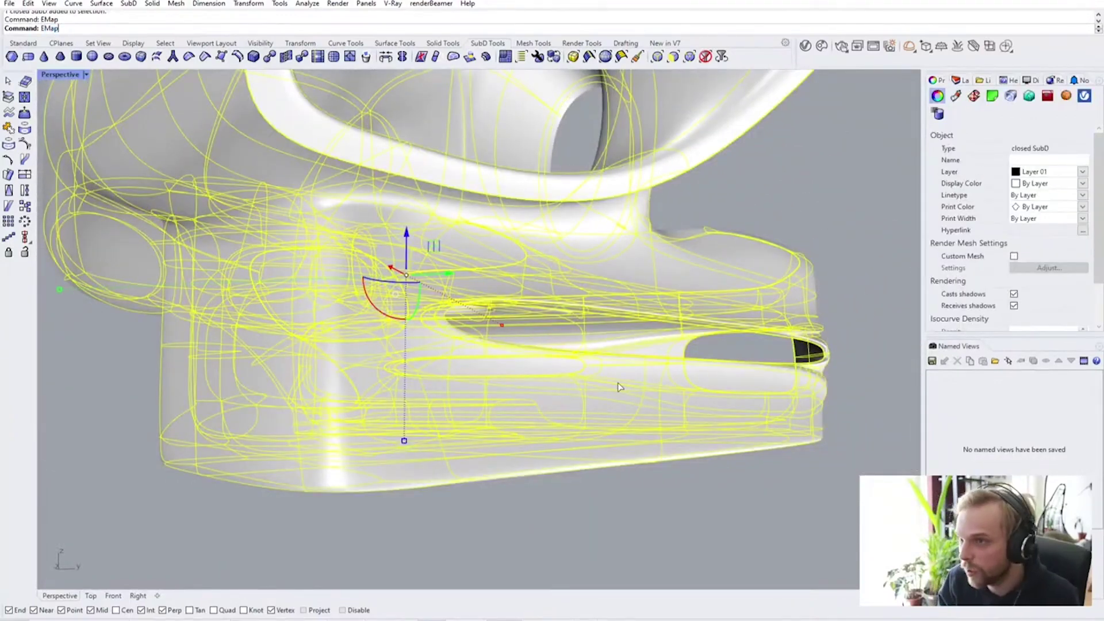
key(Return)
mouse_move(635, 239)
right_down()
mouse_move(627, 211)
mouse_move(629, 249)
mouse_move(598, 230)
mouse_move(454, 240)
right_up()
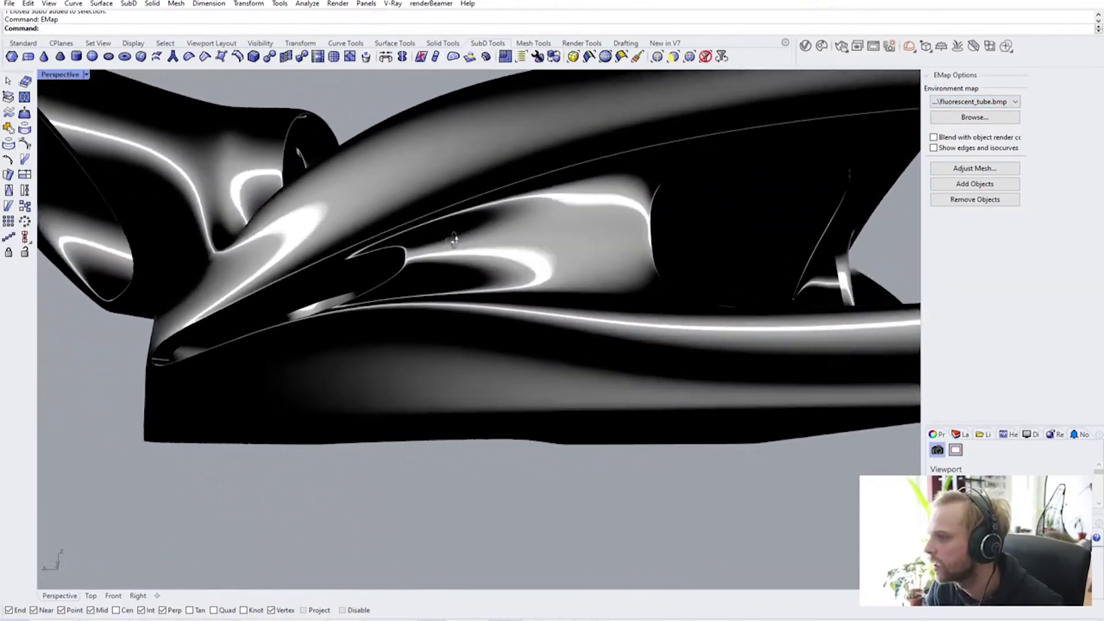
scroll(453, 239, down, 5)
right_drag(549, 260, 643, 298)
scroll(500, 305, up, 8)
scroll(614, 331, down, 3)
scroll(712, 298, down, 4)
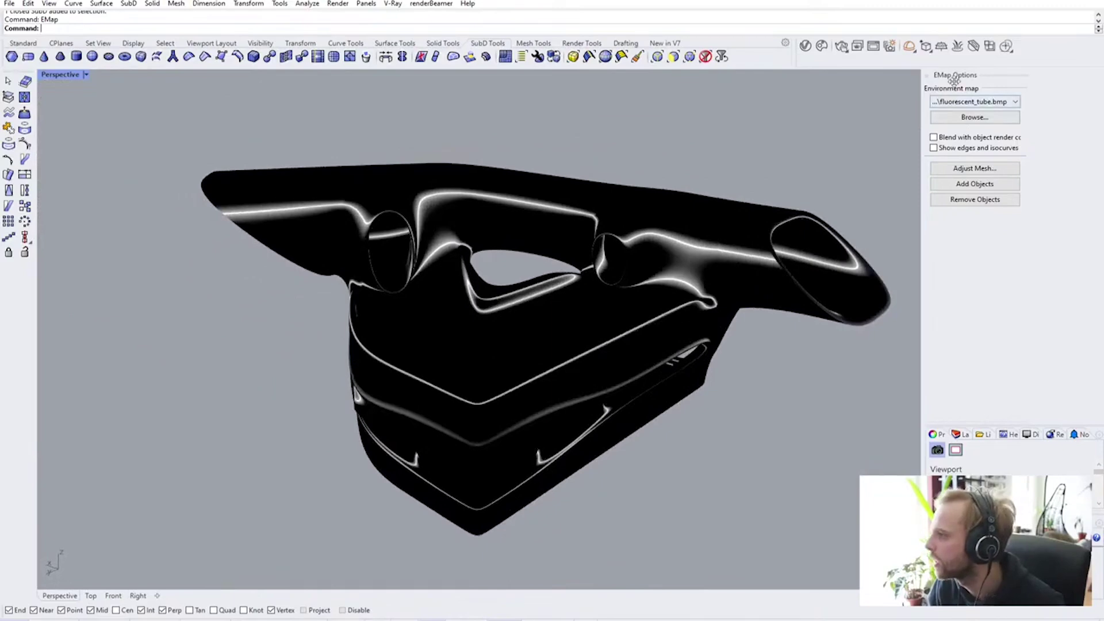
click(926, 75)
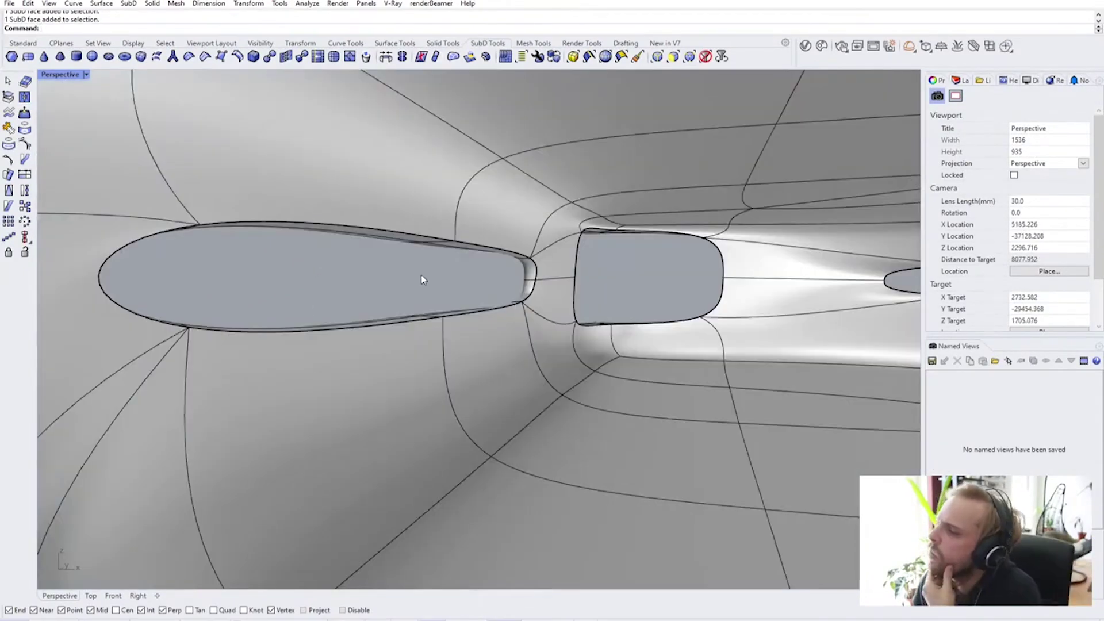
Examine the window openings from inside the shell and the side slot from outside
scroll(517, 308, down, 4)
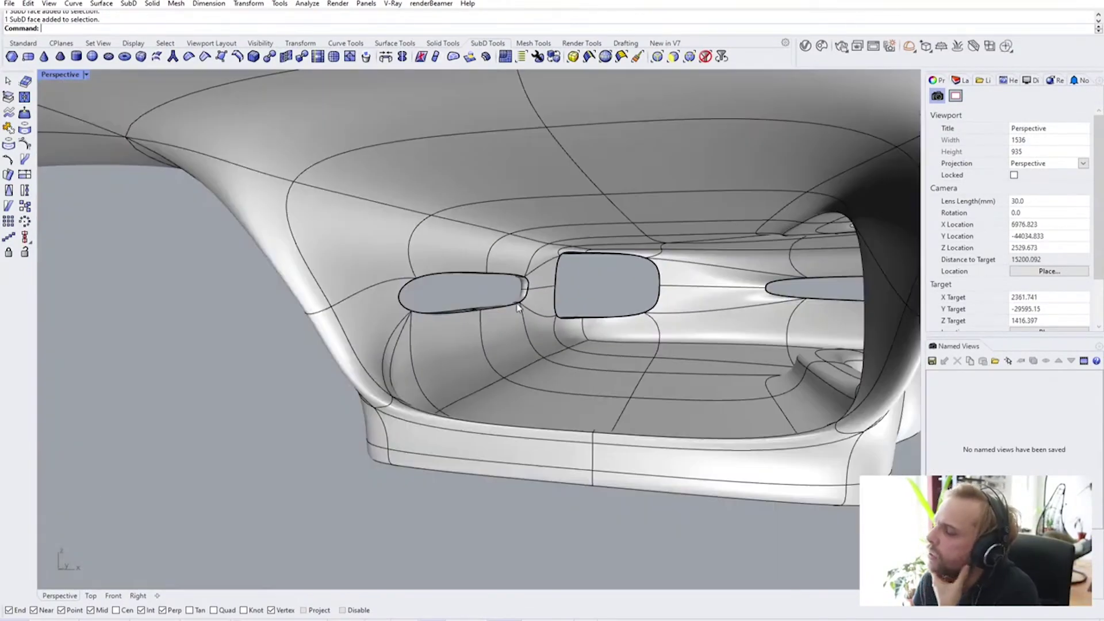
scroll(571, 322, down, 3)
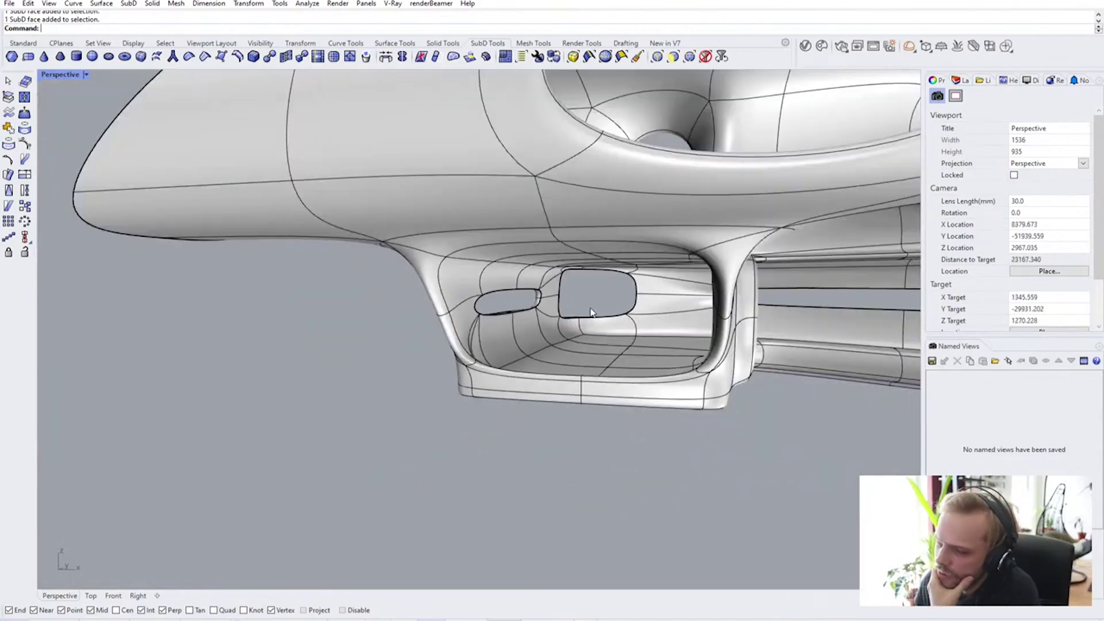
scroll(459, 339, up, 3)
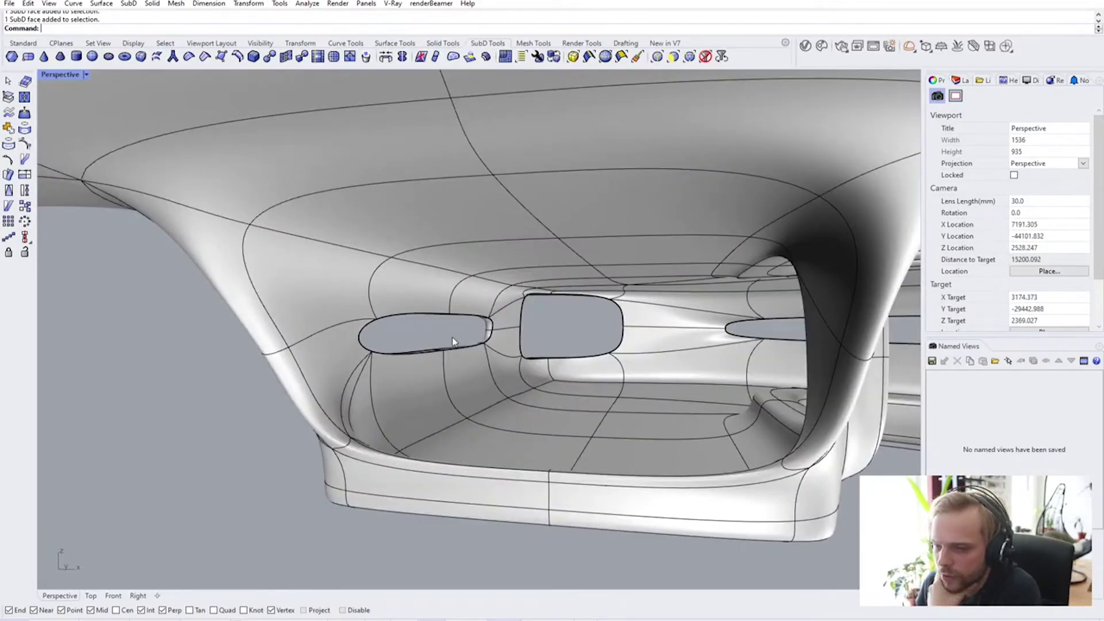
right_drag(467, 343, 456, 341)
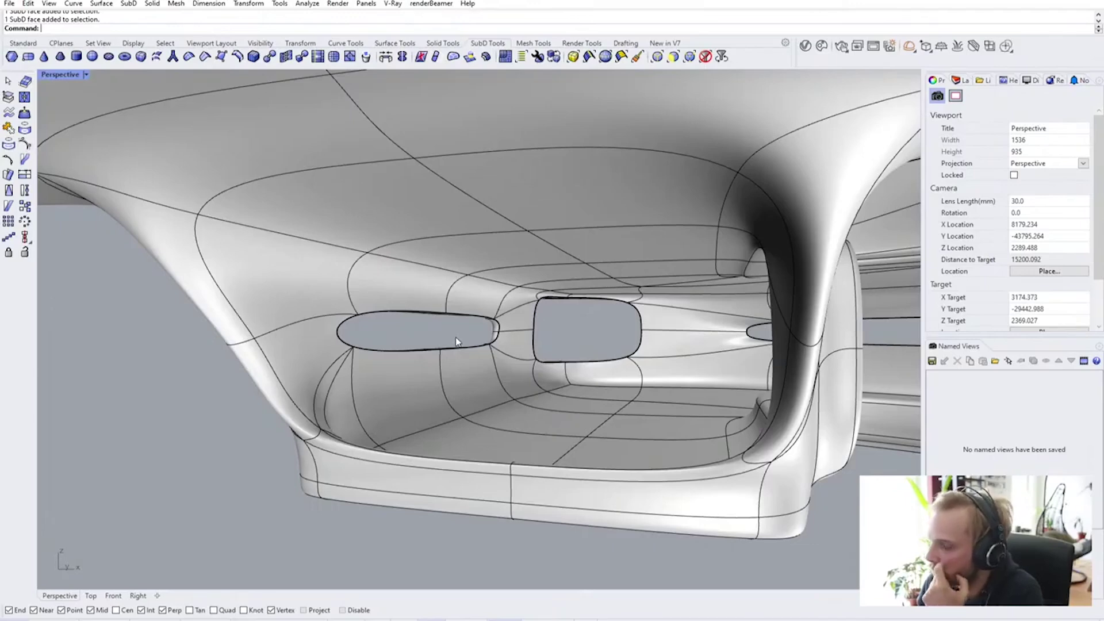
scroll(455, 341, up, 8)
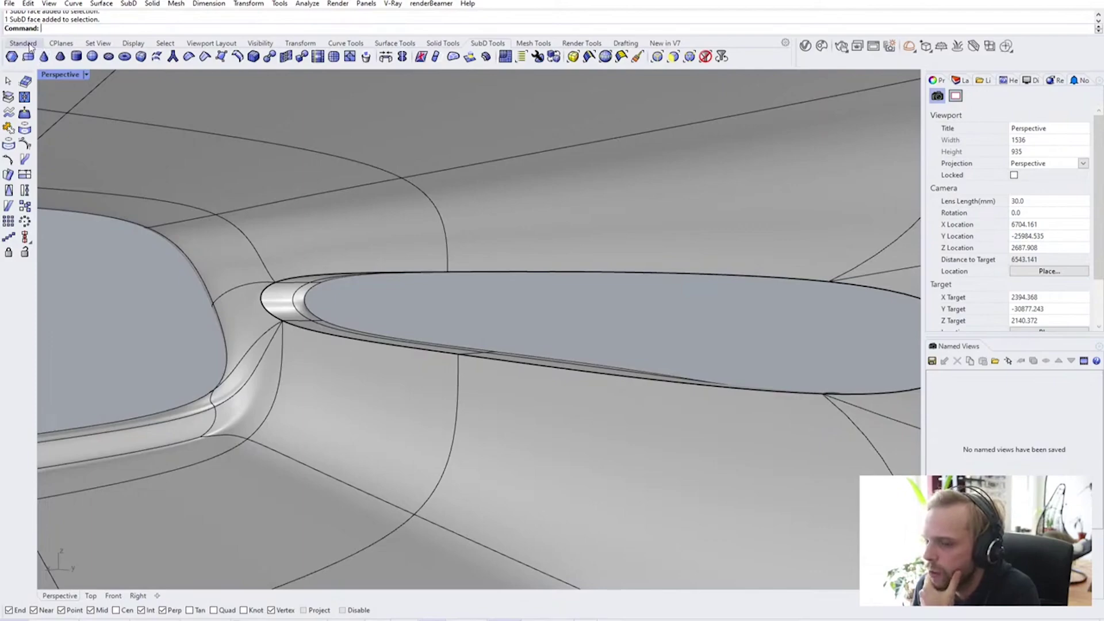
scroll(456, 382, down, 10)
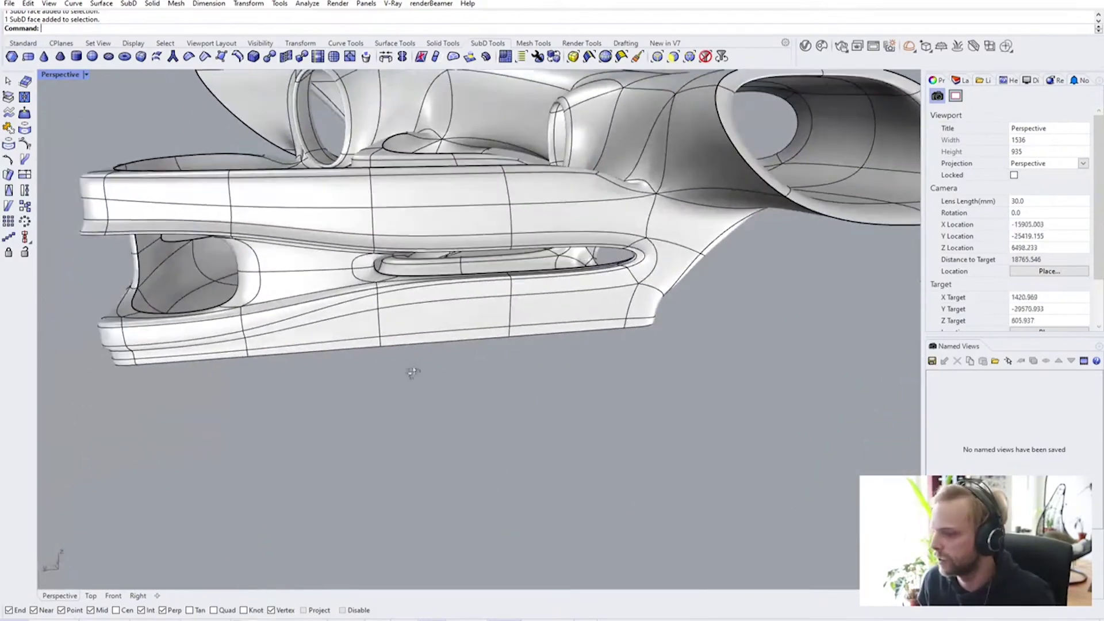
right_drag(412, 373, 412, 440)
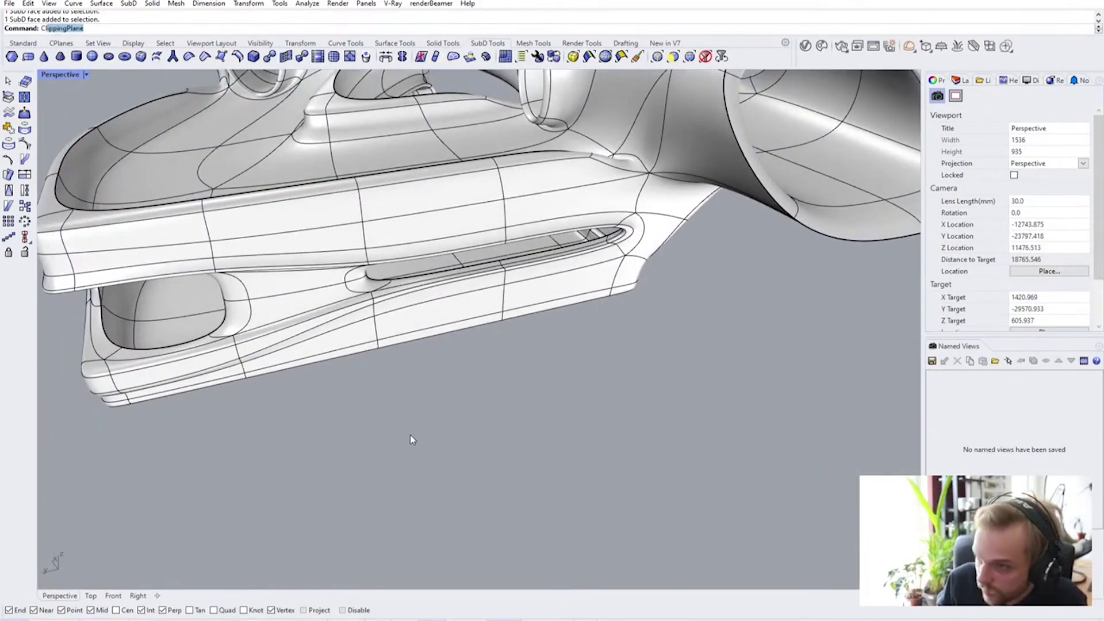
Create a rectangular planar surface from two corners beside the shell and rotate it upright parallel to the side wall
key(Return)
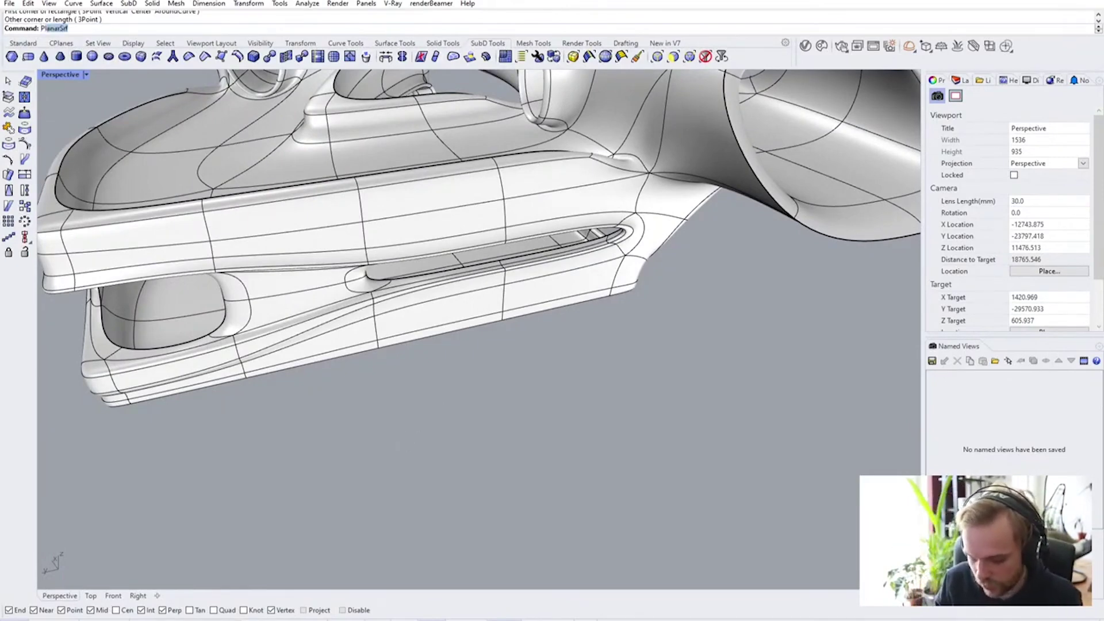
click(403, 439)
click(690, 293)
right_drag(680, 299, 610, 358)
click(584, 370)
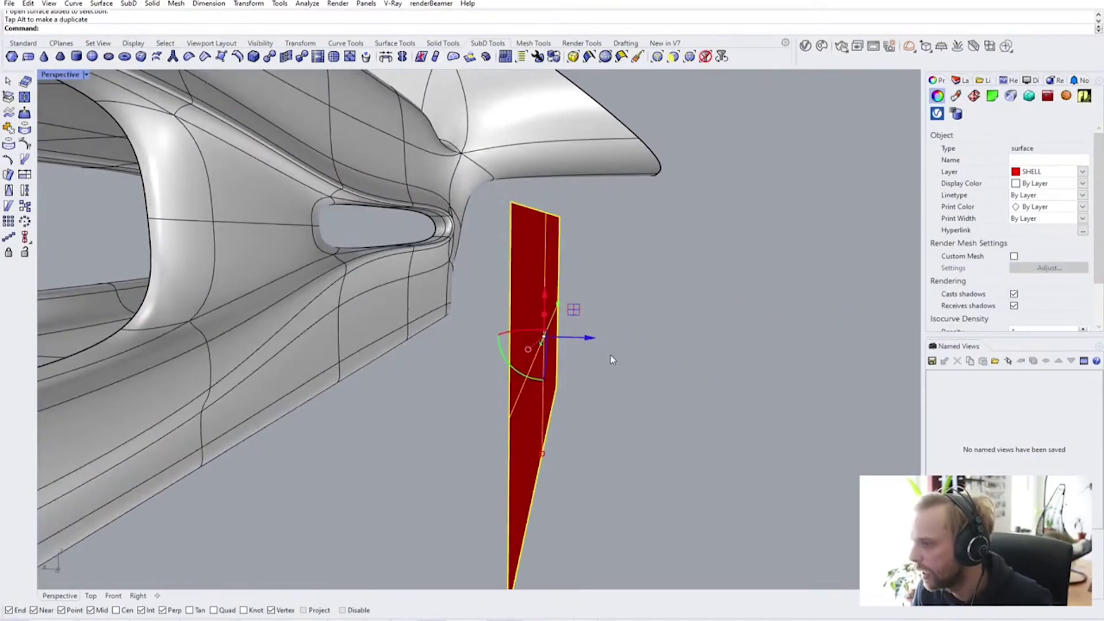
Move the upright surface sideways into the side slot of the shell and view it from inside
drag(587, 340, 427, 344)
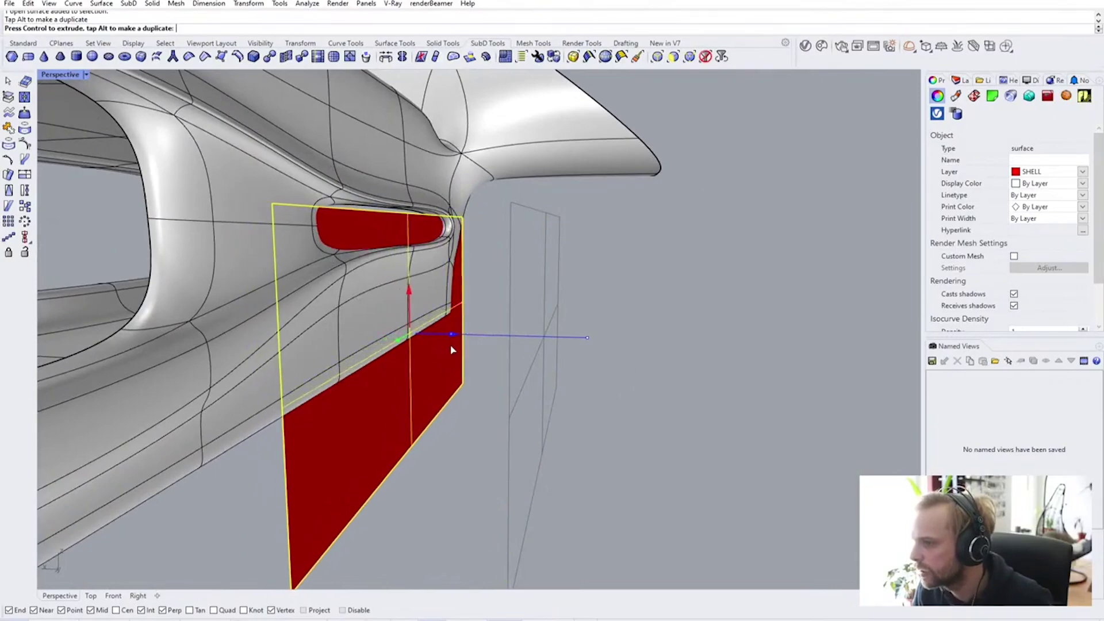
right_drag(428, 344, 559, 250)
key(Escape)
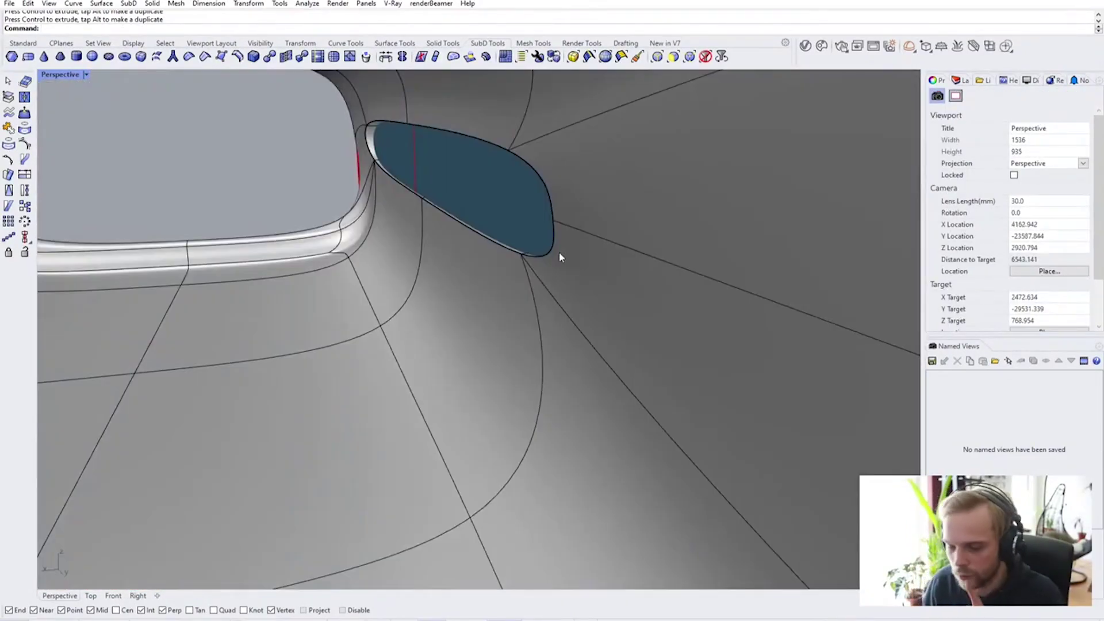
Intersect the shell with the upright planar surface to generate curves along the side slot
key(Home)
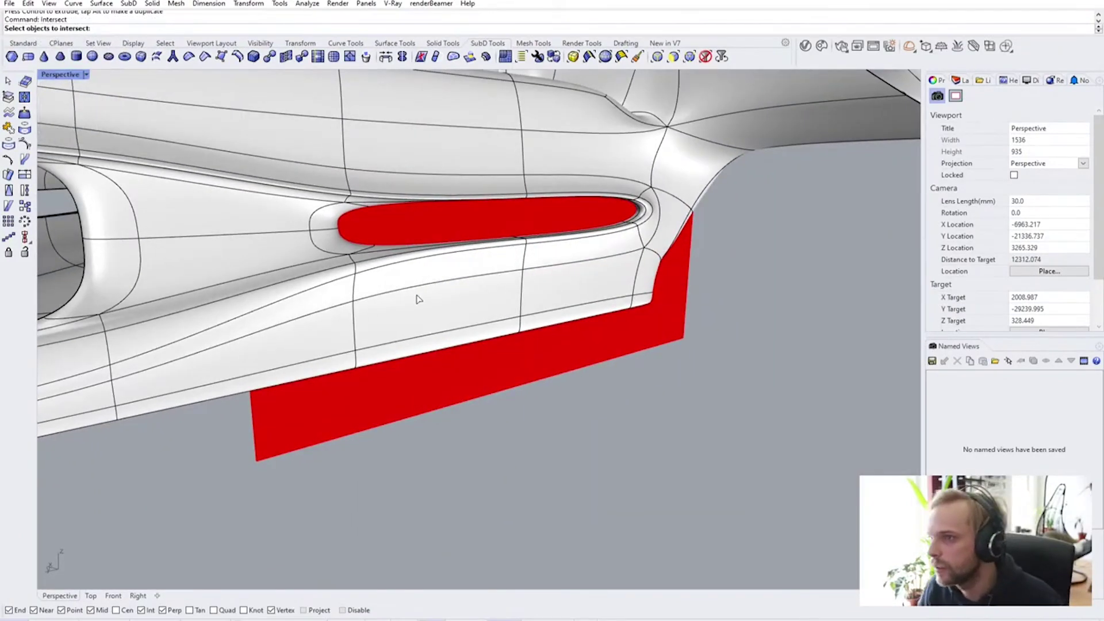
click(416, 299)
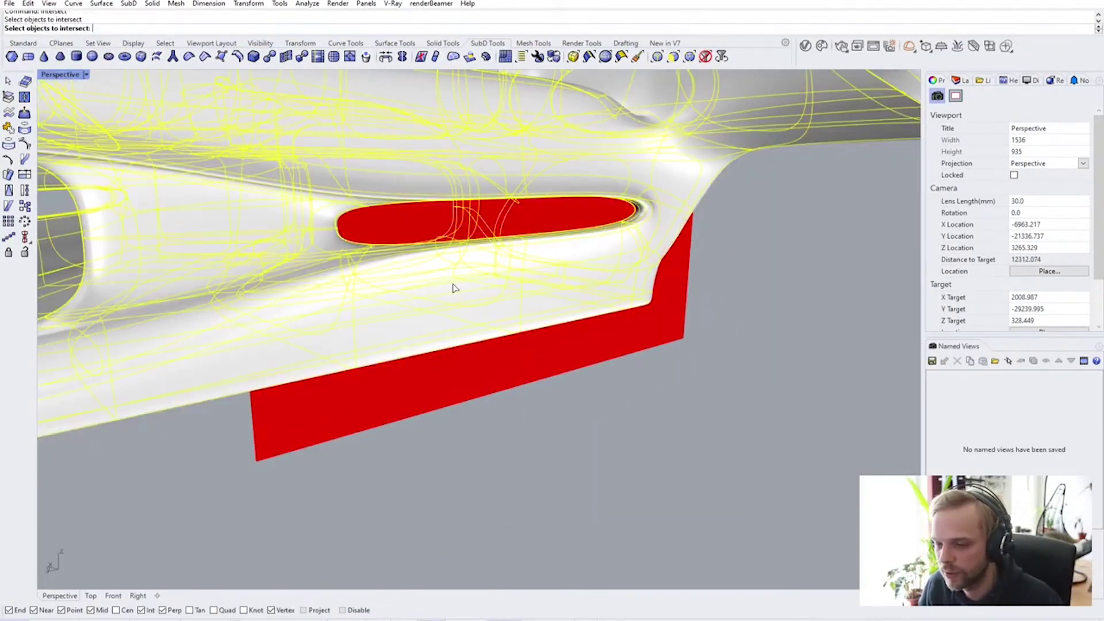
click(452, 393)
key(Return)
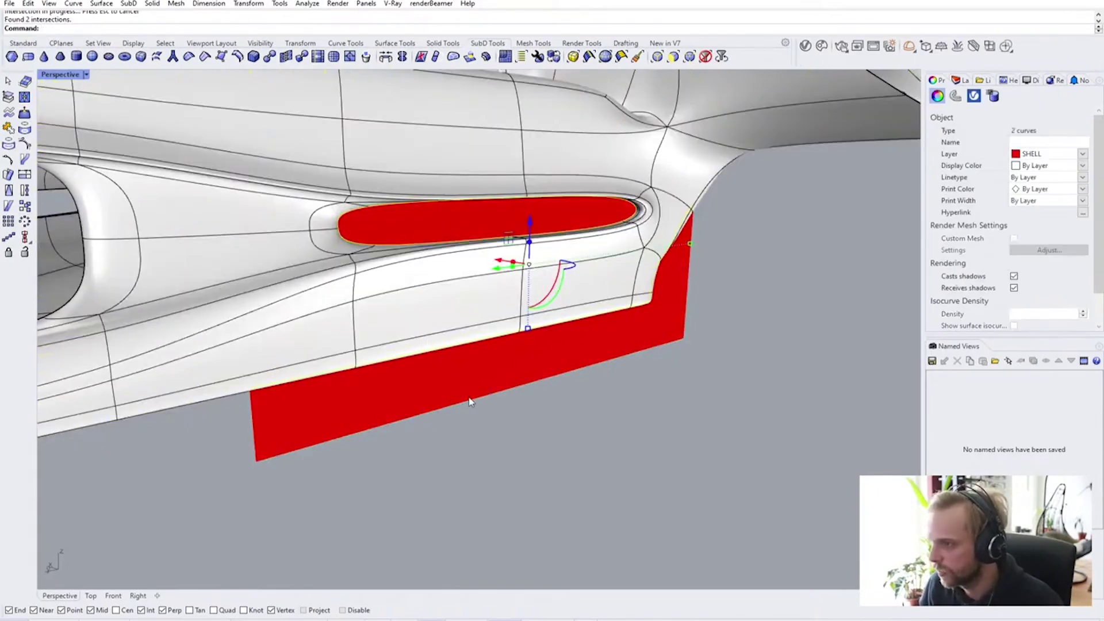
Isolate the two intersection curves and delete the open curve below the slot outline
scroll(362, 362, up, 3)
text(isolate)
key(Return)
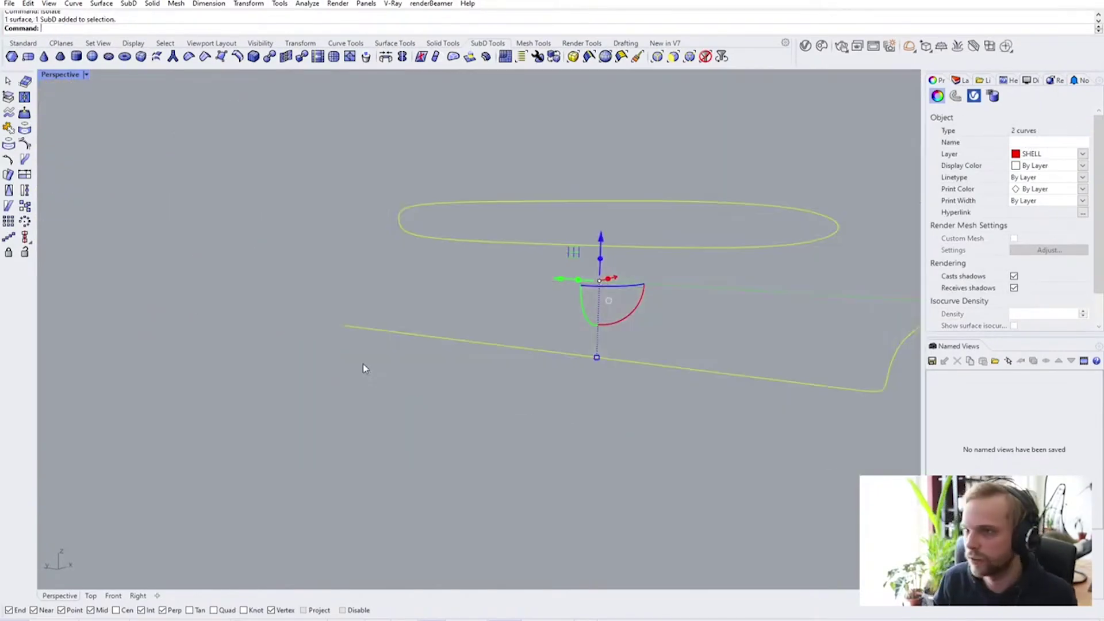
key(Escape)
click(483, 345)
scroll(663, 298, down, 3)
right_drag(663, 299, 682, 404)
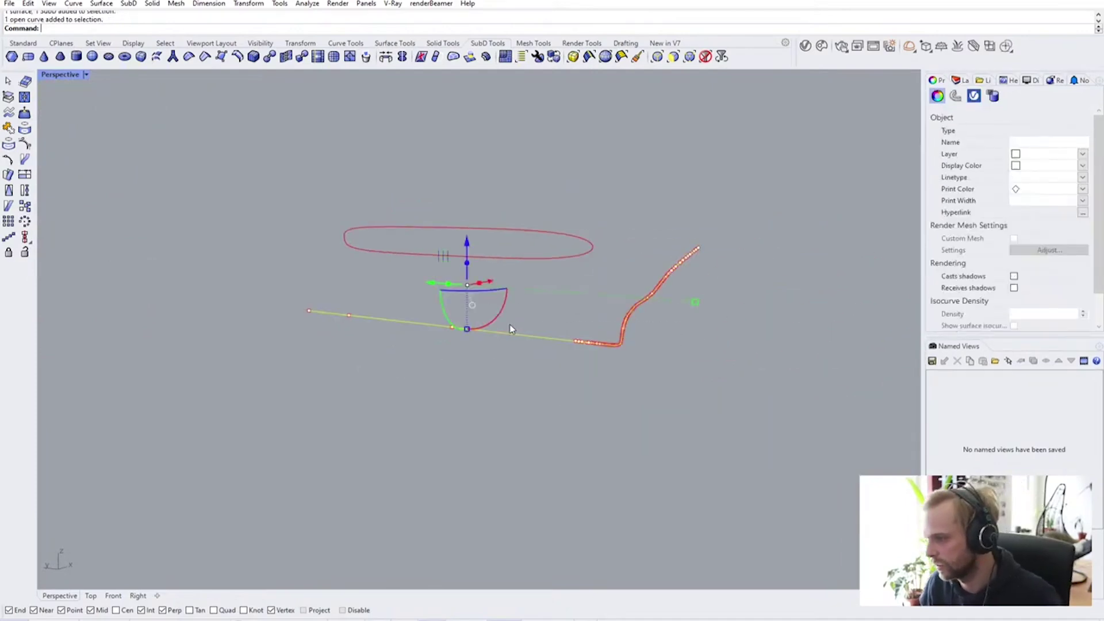
key(Delete)
Create a bounding box around the slot outlines and draw a centreline between the midpoints of its short sides
click(492, 256)
scroll(475, 215, up, 4)
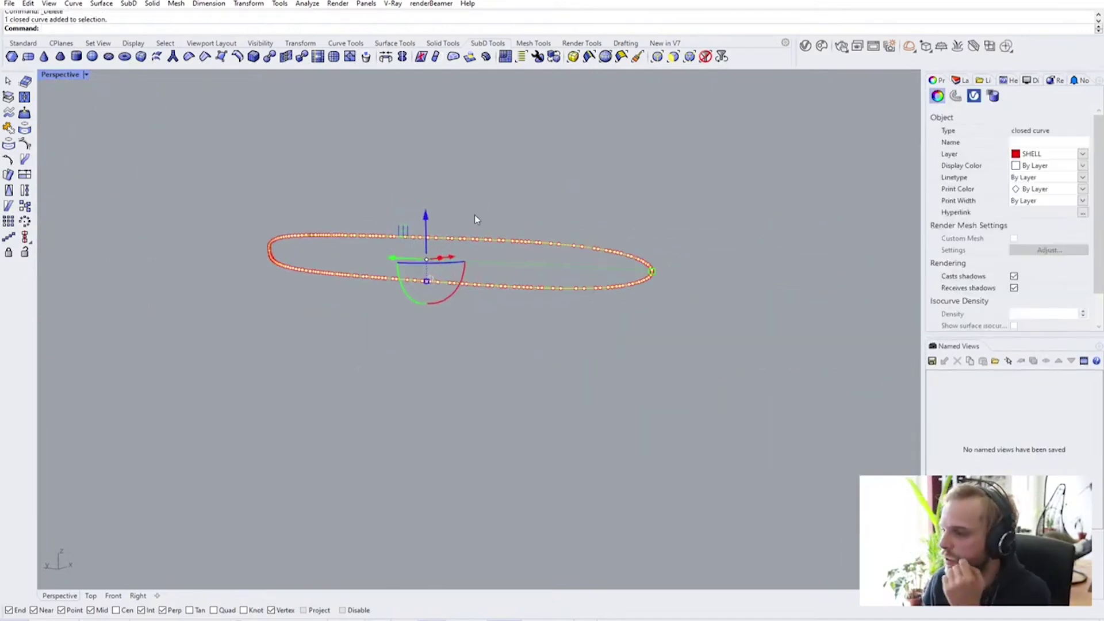
right_drag(260, 274, 370, 224)
key(ctrl+shift+e)
scroll(430, 288, down, 2)
click(313, 225)
click(247, 205)
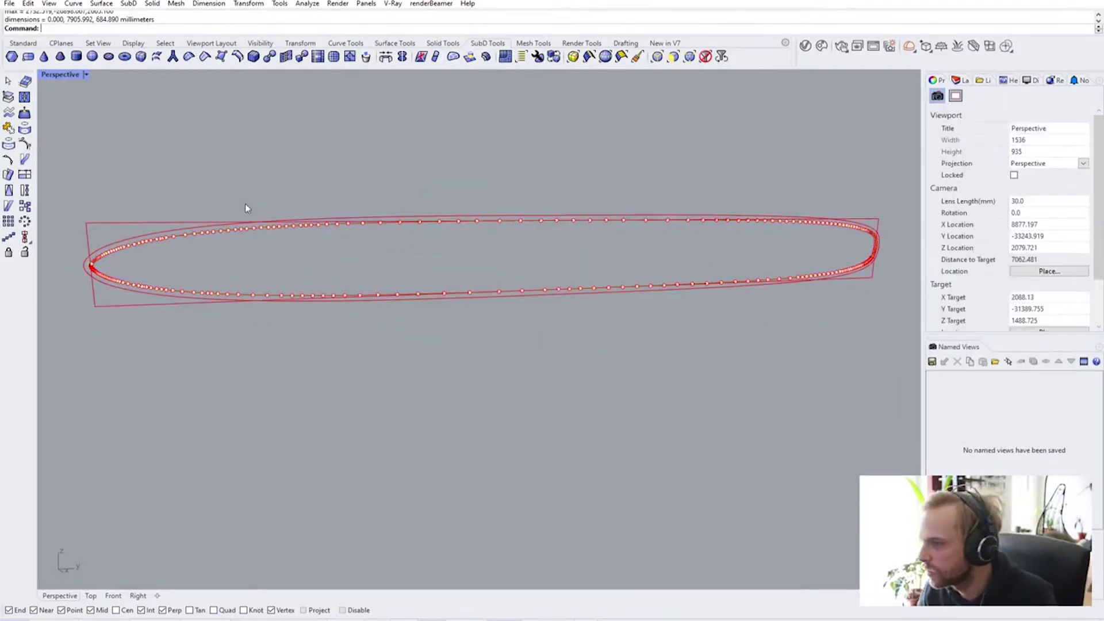
click(352, 221)
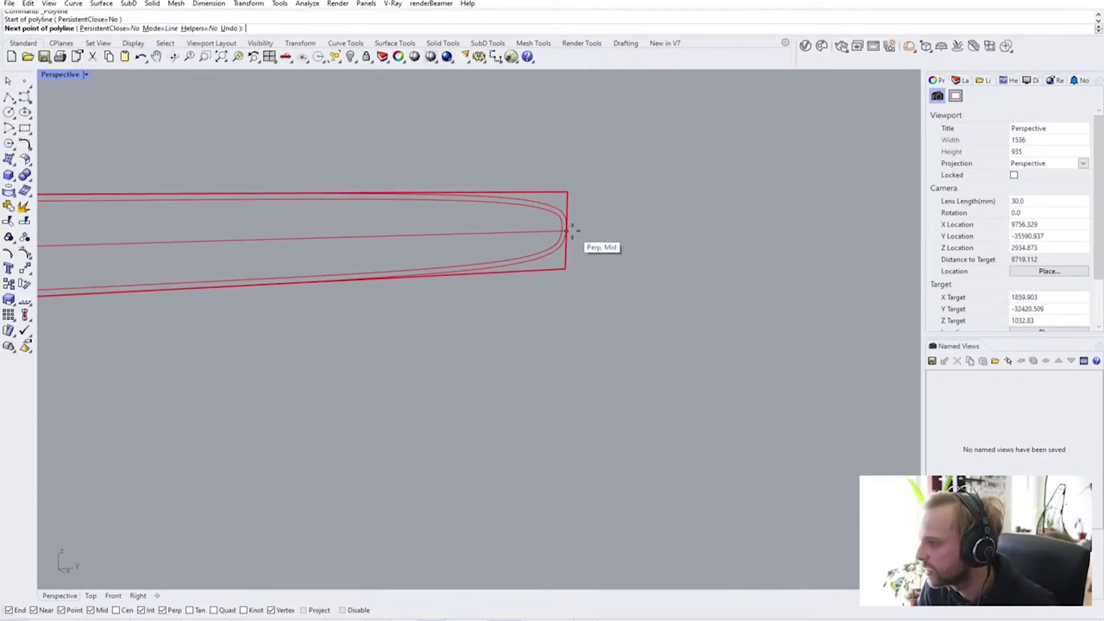
click(567, 231)
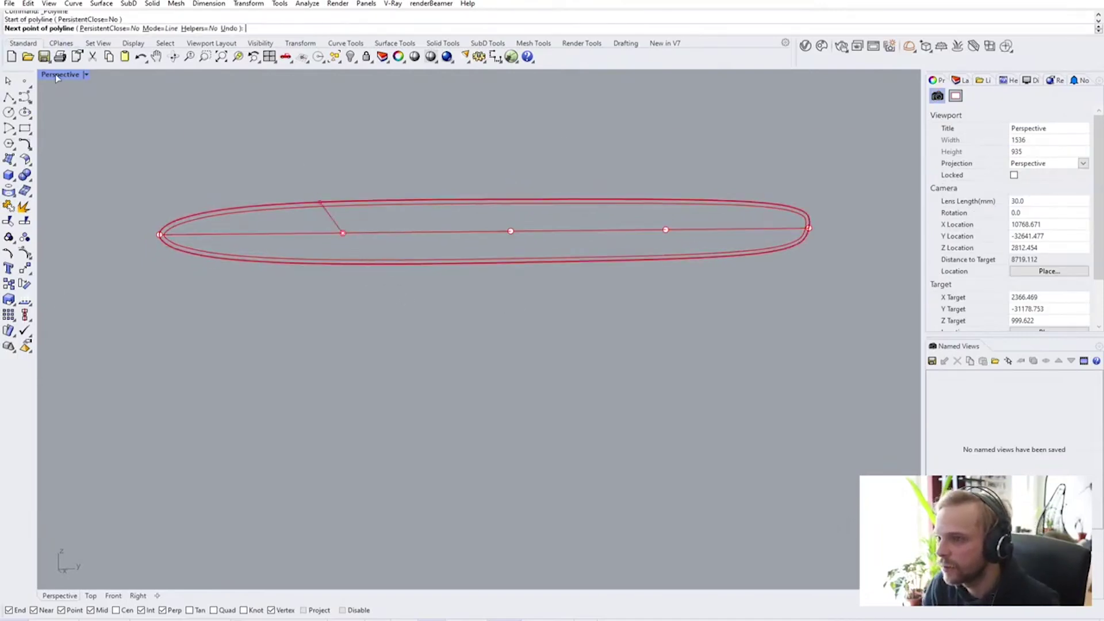
In the Right view, draw a vertical line upward from the first inner division point of the centreline
double_click(57, 76)
double_click(51, 75)
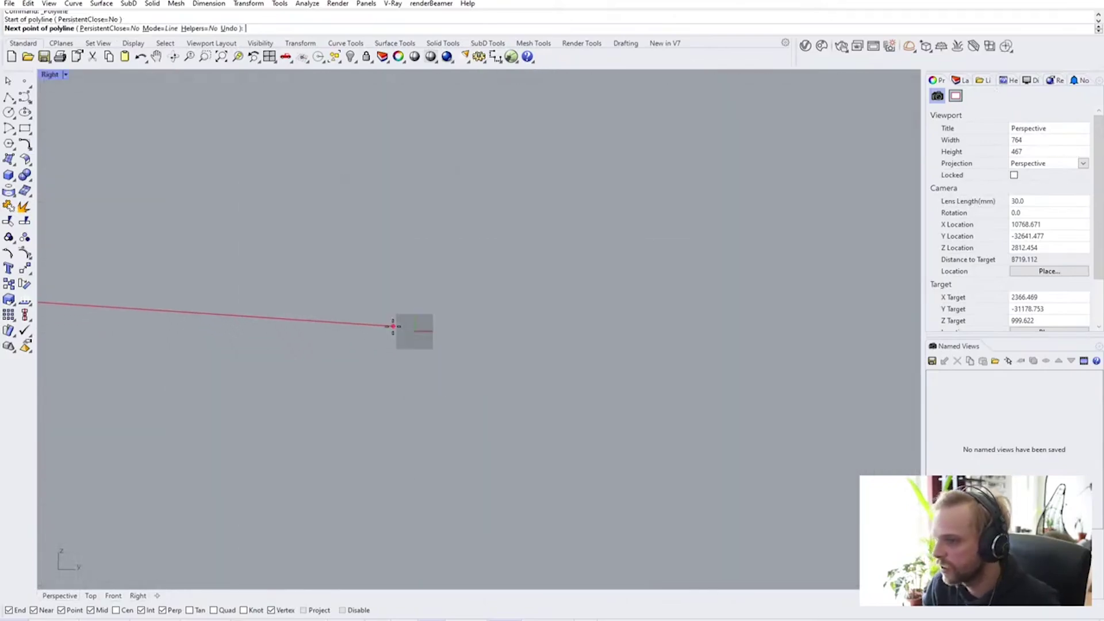
scroll(414, 286, down, 5)
scroll(414, 286, up, 4)
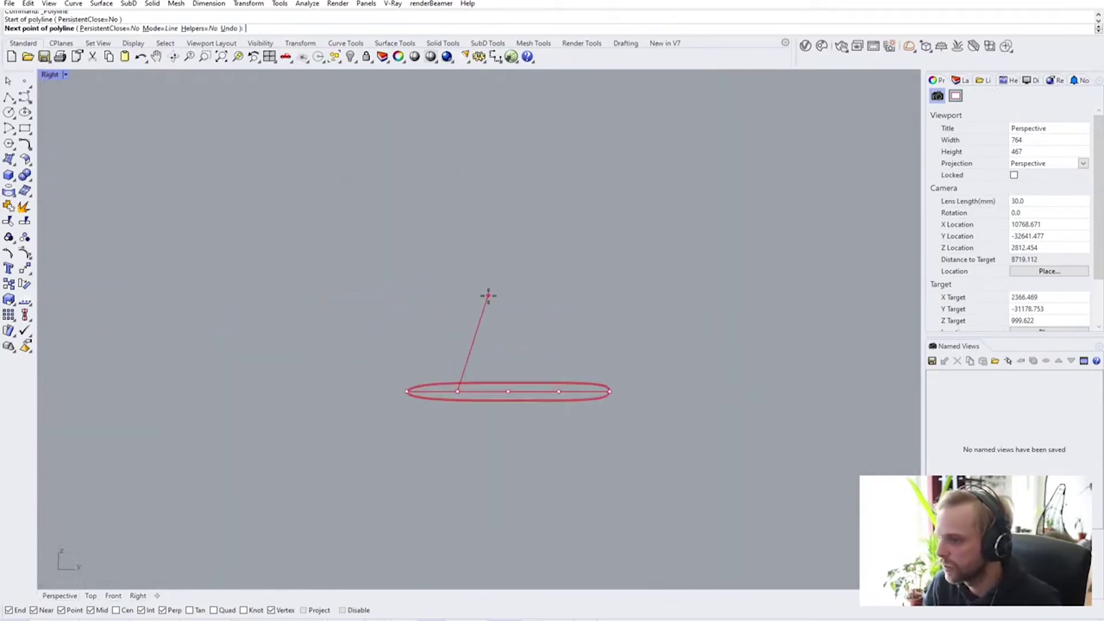
click(450, 300)
right_drag(520, 361, 462, 266)
key(Return)
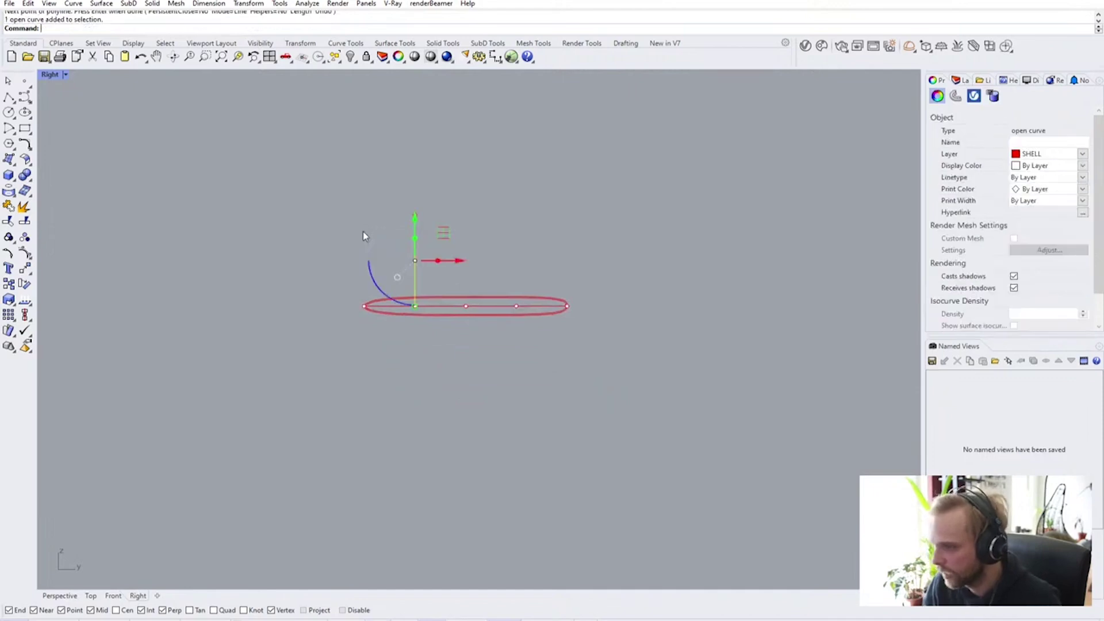
Copy the vertical line to the other two inner division points and lengthen all three across the slot
text(copy)
key(Return)
scroll(402, 270, up, 3)
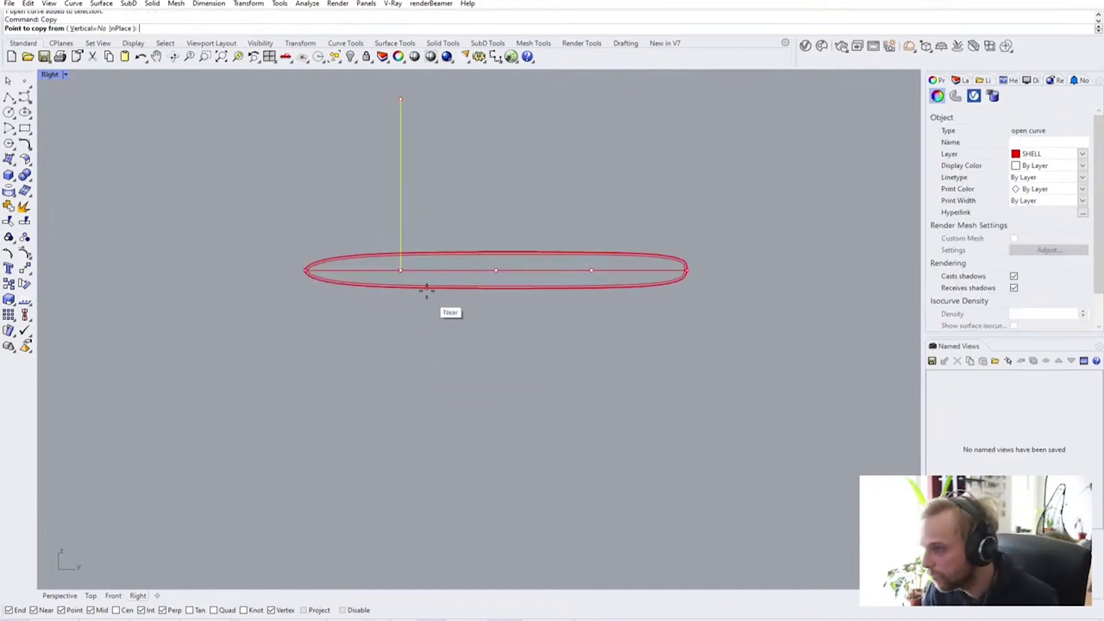
click(400, 267)
click(537, 301)
click(614, 301)
key(Return)
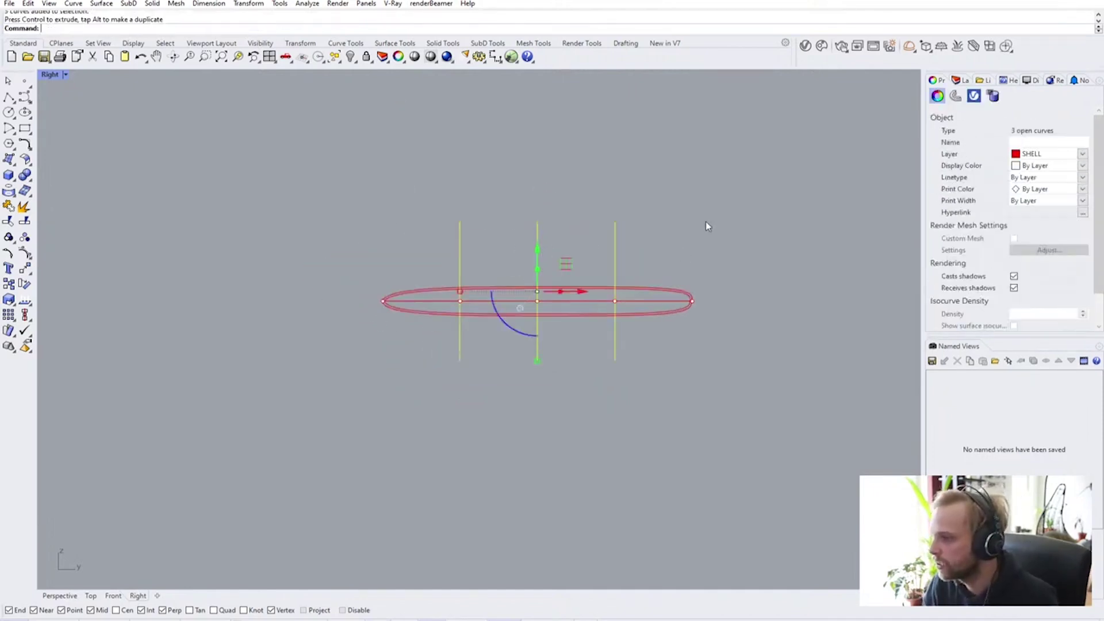
Delete the centreline and its division points, keeping the slot outlines and the vertical lines
key(Escape)
scroll(608, 301, up, 3)
click(502, 311)
key(Delete)
drag(688, 328, 688, 328)
key(Delete)
drag(71, 291, 757, 333)
key(Delete)
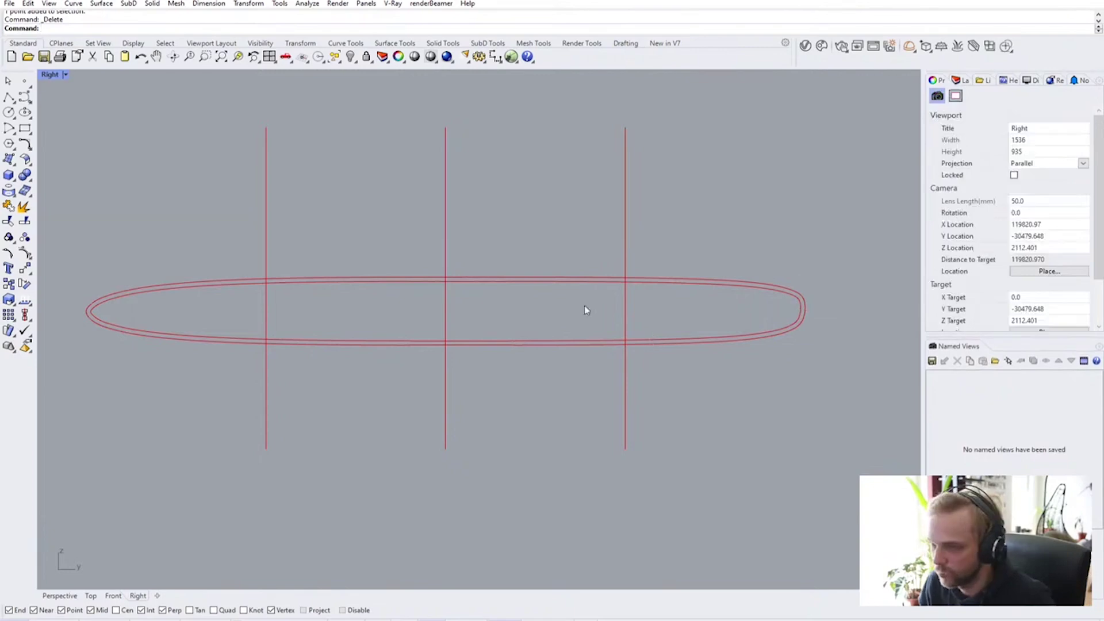
Select the three vertical lines in the perspective view and duplicate them sideways to form mullion pairs
click(61, 73)
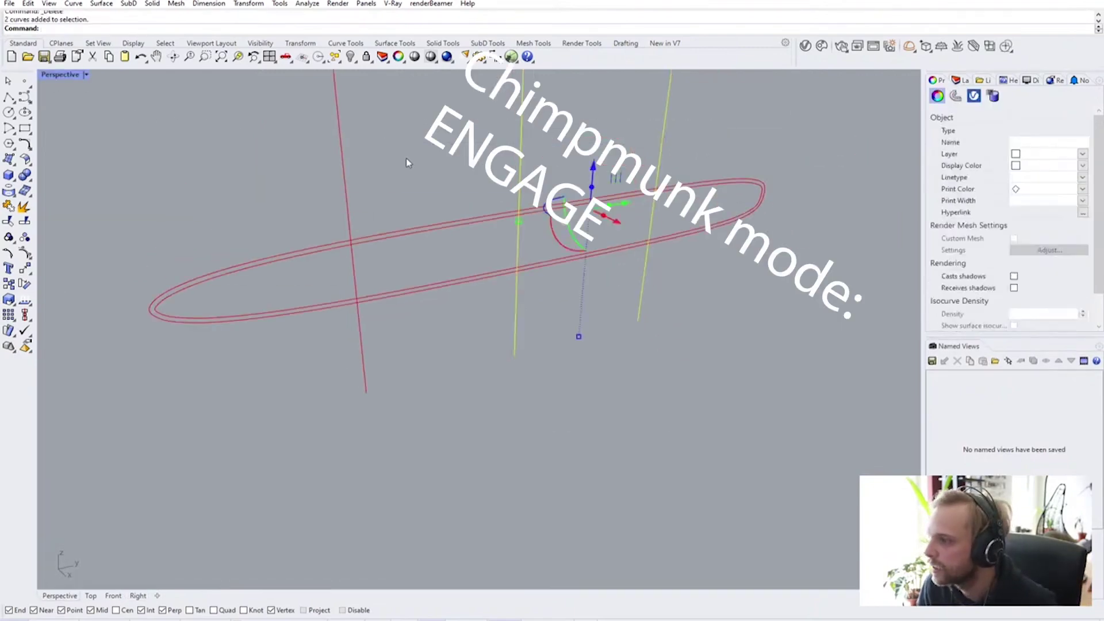
right_drag(413, 204, 390, 232)
click(333, 270)
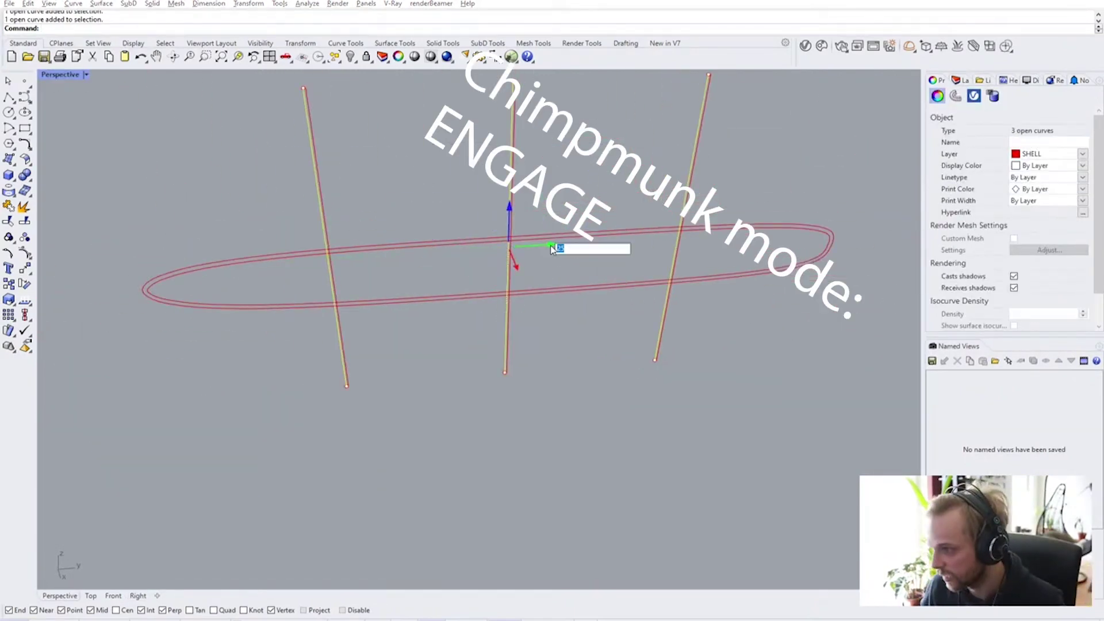
key(Delete)
right_drag(517, 259, 605, 288)
Trim the mullion lines and the inner slot outline against each other into four separate window cells
drag(732, 374, 205, 165)
text(trim)
key(Return)
scroll(405, 305, up, 5)
scroll(425, 350, down, 5)
Fillet the corners between the mullion lines and the inner outline with radius 175, joining and trimming the curves
text(fillet)
key(Return)
click(375, 383)
click(439, 315)
click(448, 305)
click(460, 275)
scroll(500, 299, up, 4)
click(499, 288)
click(580, 378)
click(527, 449)
key(Return)
click(664, 435)
click(593, 377)
key(Return)
click(595, 320)
click(640, 289)
scroll(601, 320, down, 5)
right_drag(601, 321, 442, 256)
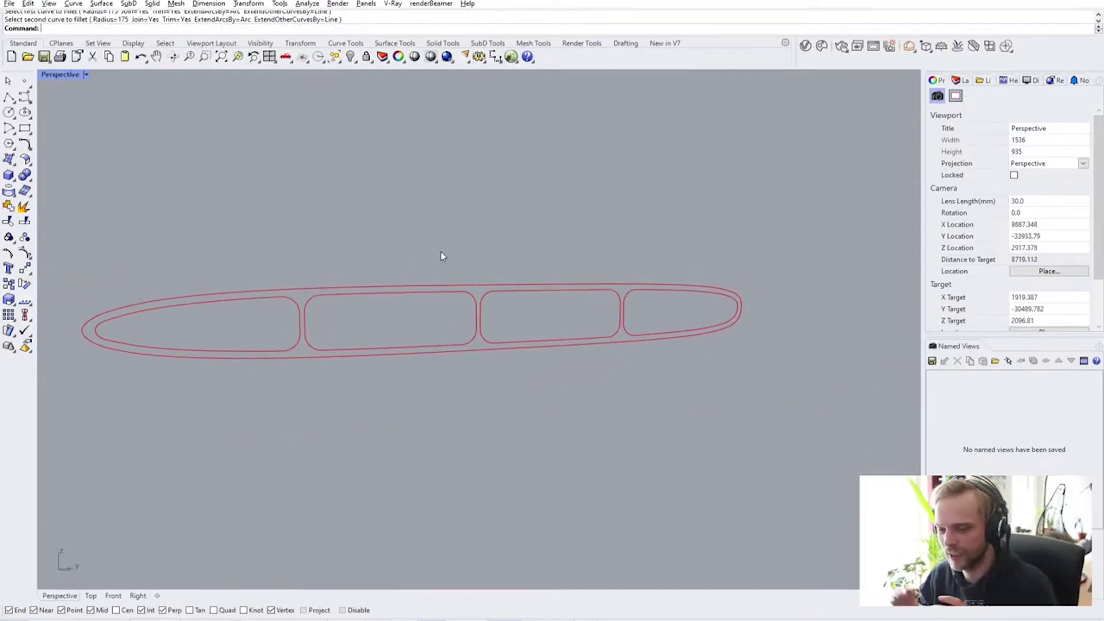
Fill the four window cells with planar surfaces and extrude them by 10 mm into thin panes
drag(689, 395, 176, 224)
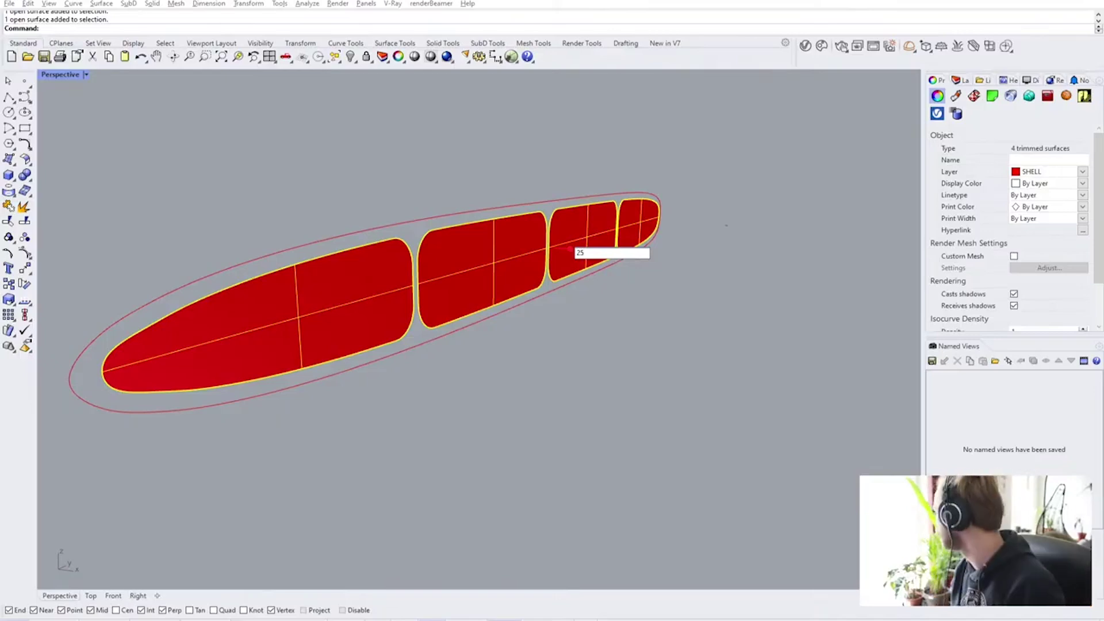
key(BackSpace)
key(BackSpace)
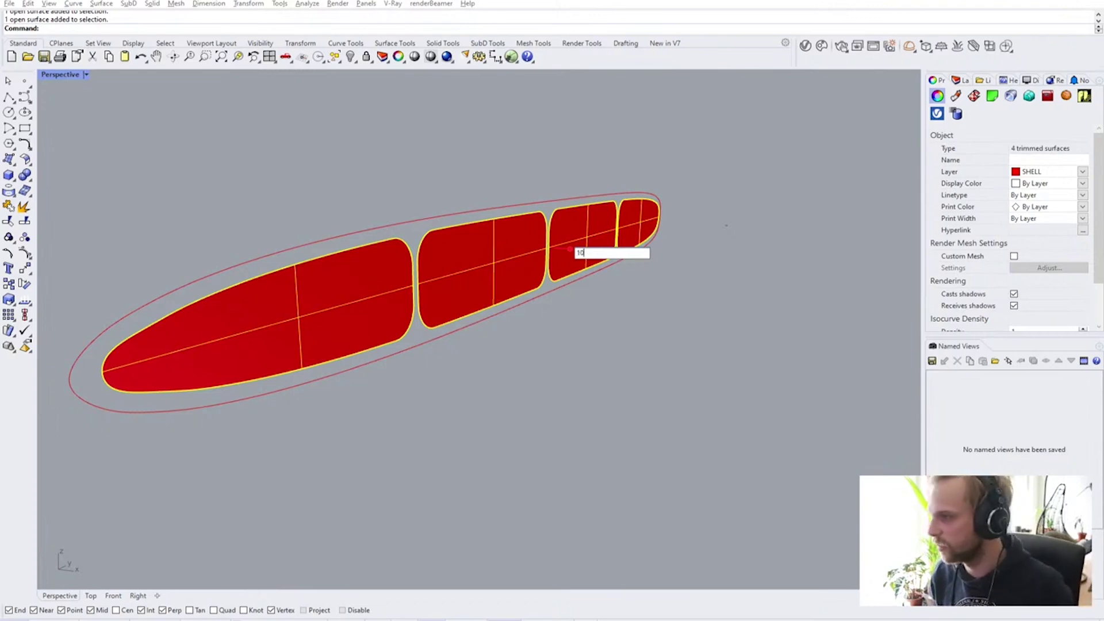
text(10)
key(Return)
click(604, 344)
right_drag(604, 343, 540, 388)
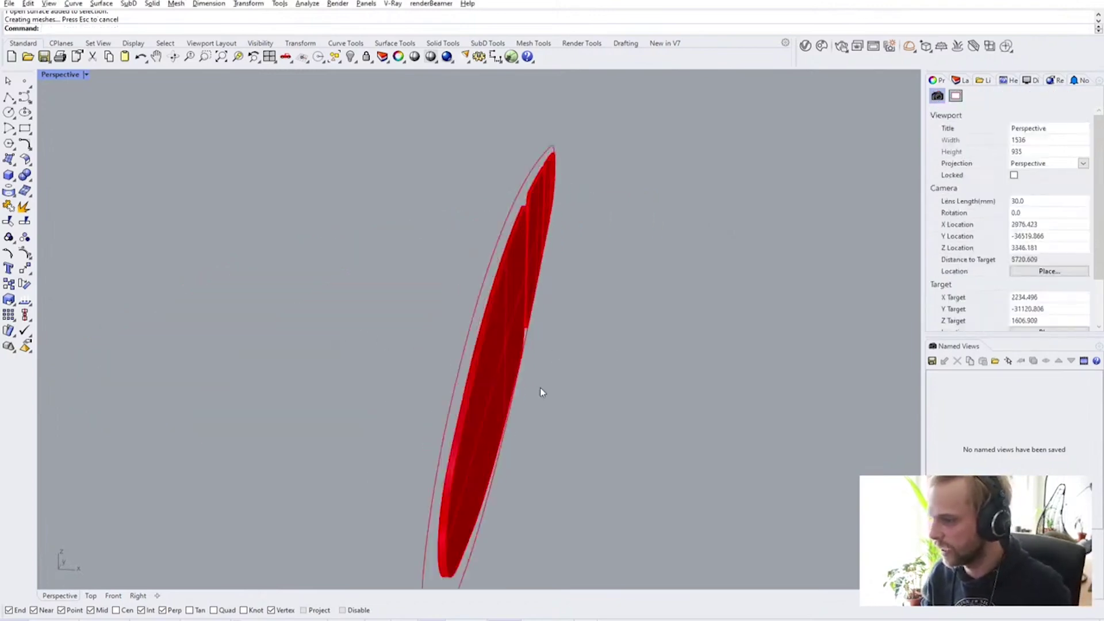
Examine the panes and the window frame in the side slot from inside the shell
scroll(540, 387, up, 3)
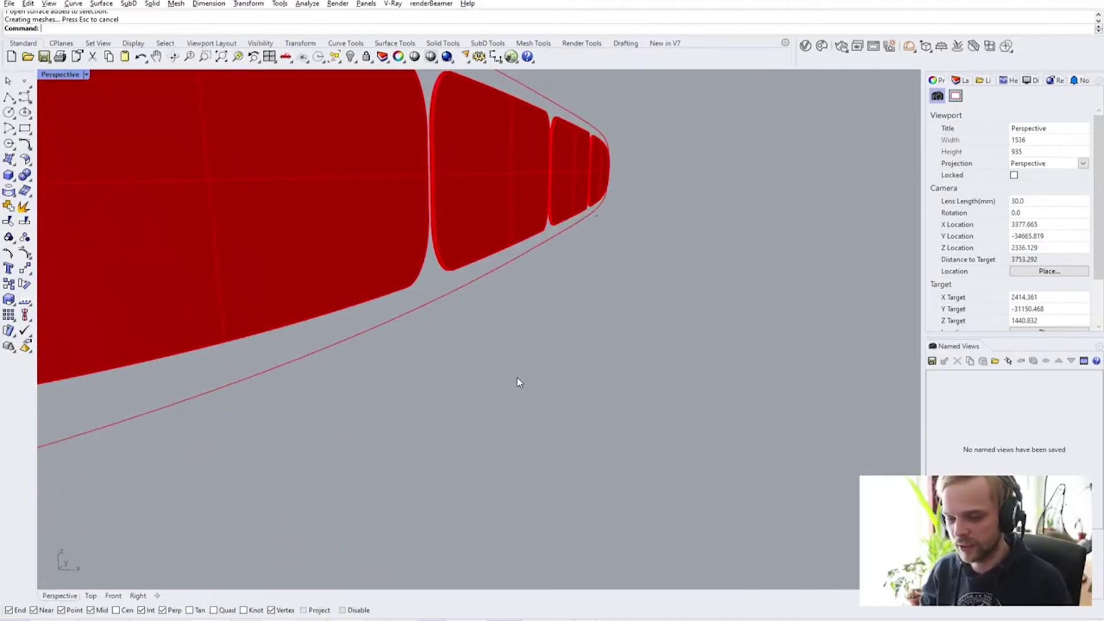
scroll(516, 377, down, 5)
right_drag(527, 357, 346, 345)
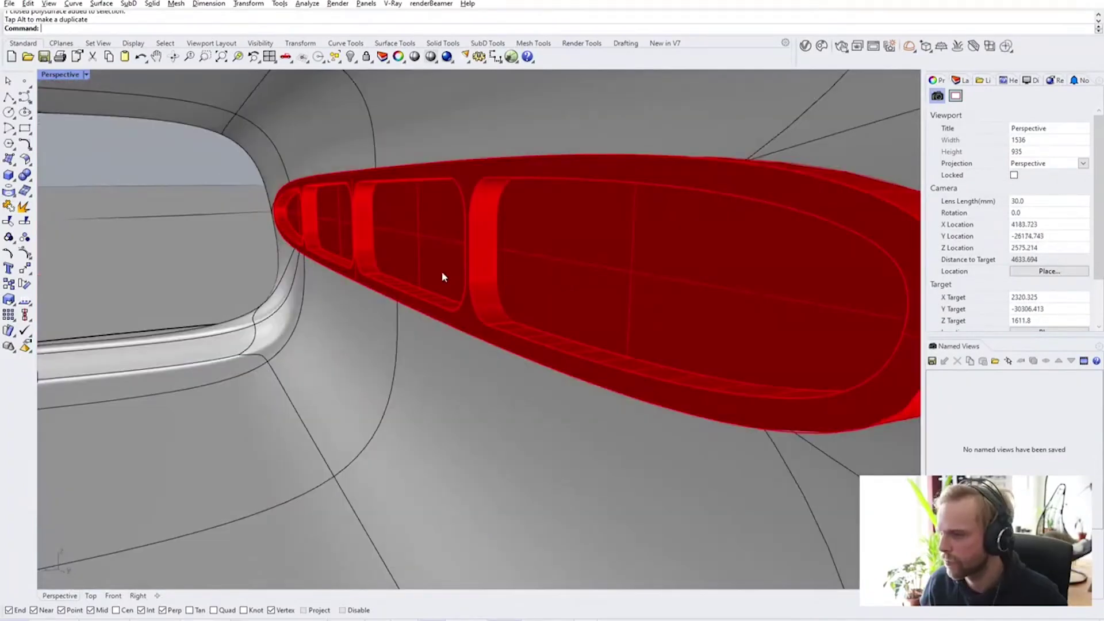
key(Tab)
right_drag(369, 283, 540, 284)
scroll(539, 281, down, 3)
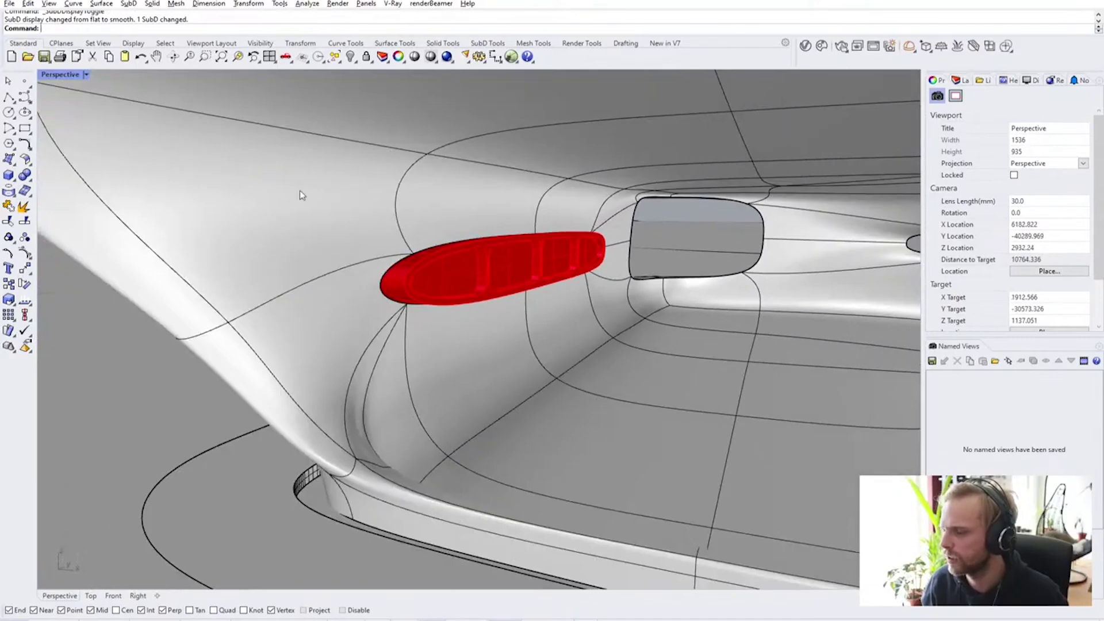
text(EMap)
key(Escape)
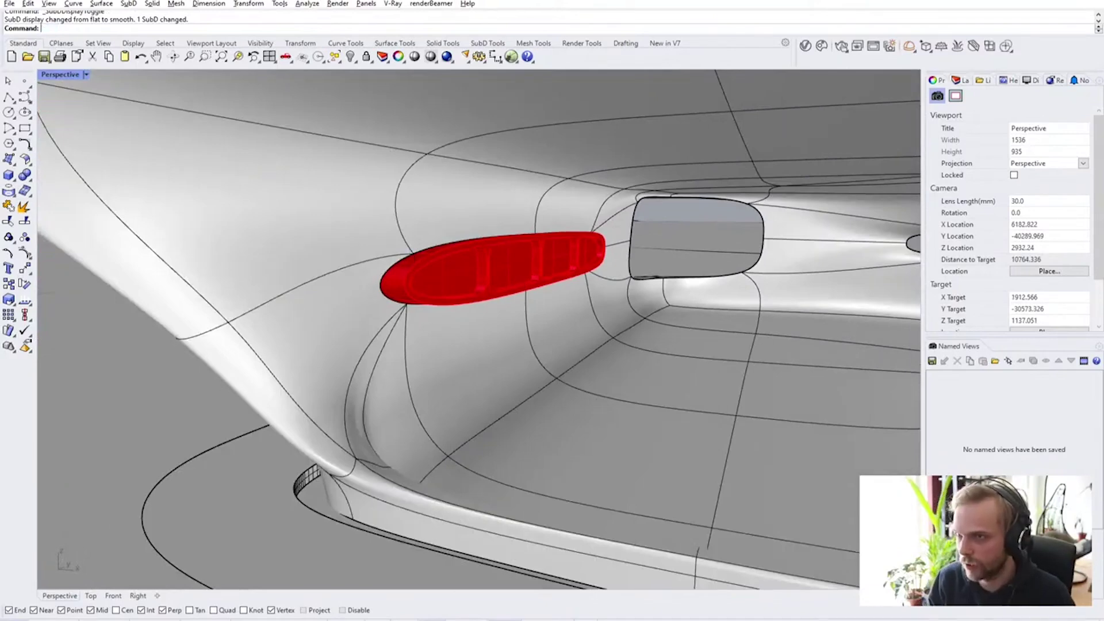
Set the display mode to Arctic and hide all five closed window curves
key(ctrl+alt+a)
right_drag(539, 282, 487, 260)
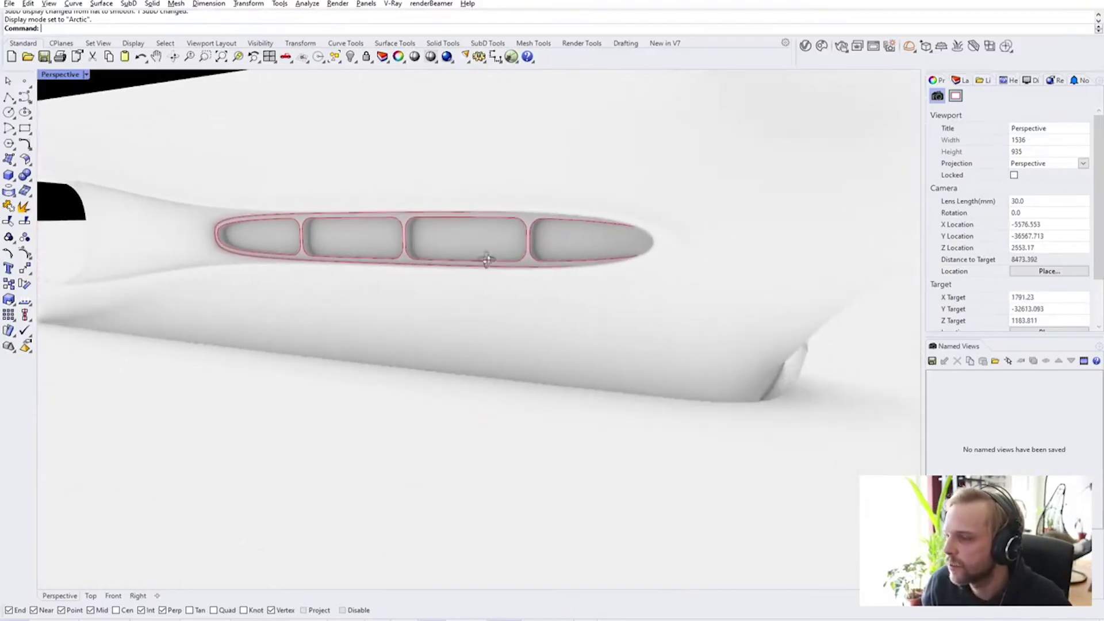
key(Return)
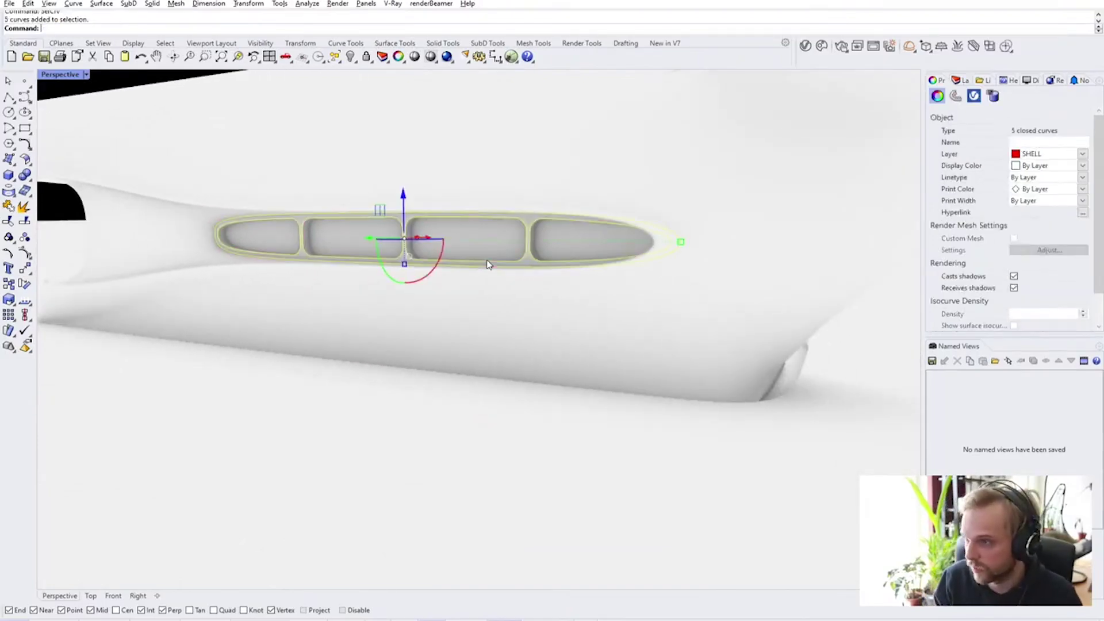
text(Hide)
key(Return)
Select the side window's solid frame and panes and shift them slightly within the slot opening
right_drag(488, 261, 417, 261)
scroll(409, 258, up, 3)
click(427, 266)
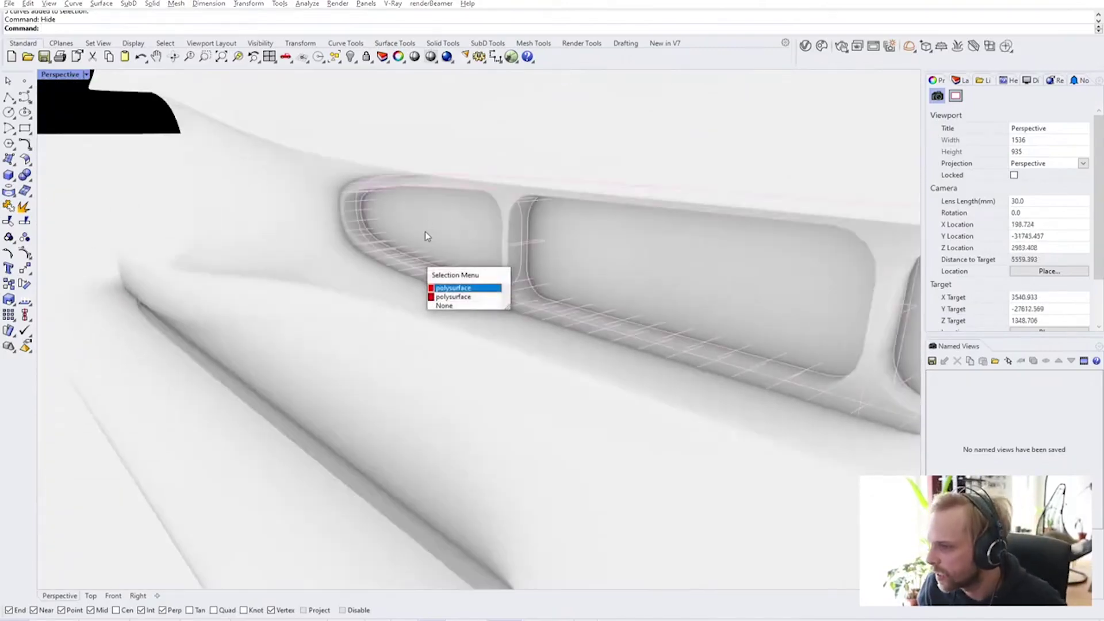
click(455, 287)
shift+click(645, 264)
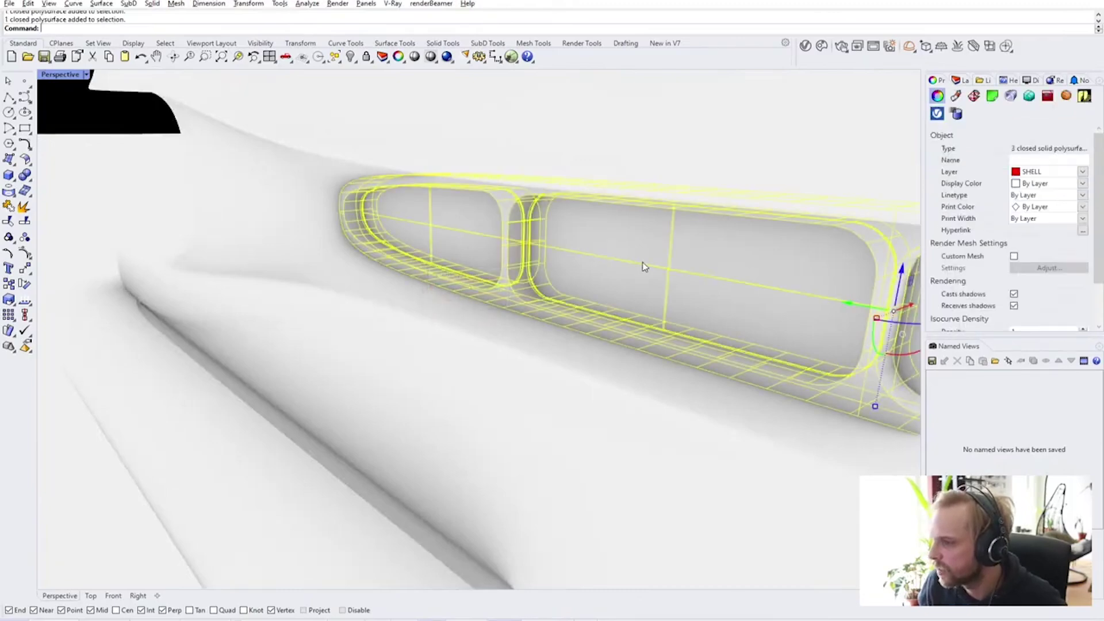
shift+right_drag(645, 264, 552, 243)
shift+click(828, 263)
drag(528, 210, 504, 217)
right_drag(505, 217, 240, 279)
key(Escape)
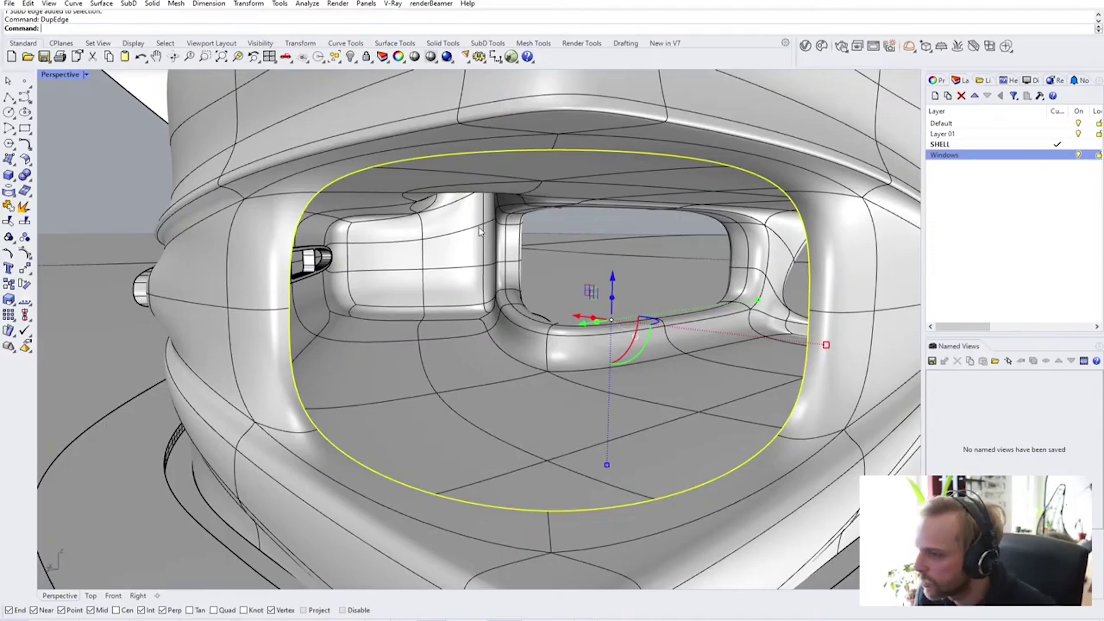
Isolate the duplicated edge curve of the large rounded window opening
scroll(519, 393, down, 3)
right_drag(519, 393, 494, 282)
scroll(614, 284, up, 3)
scroll(567, 270, down, 3)
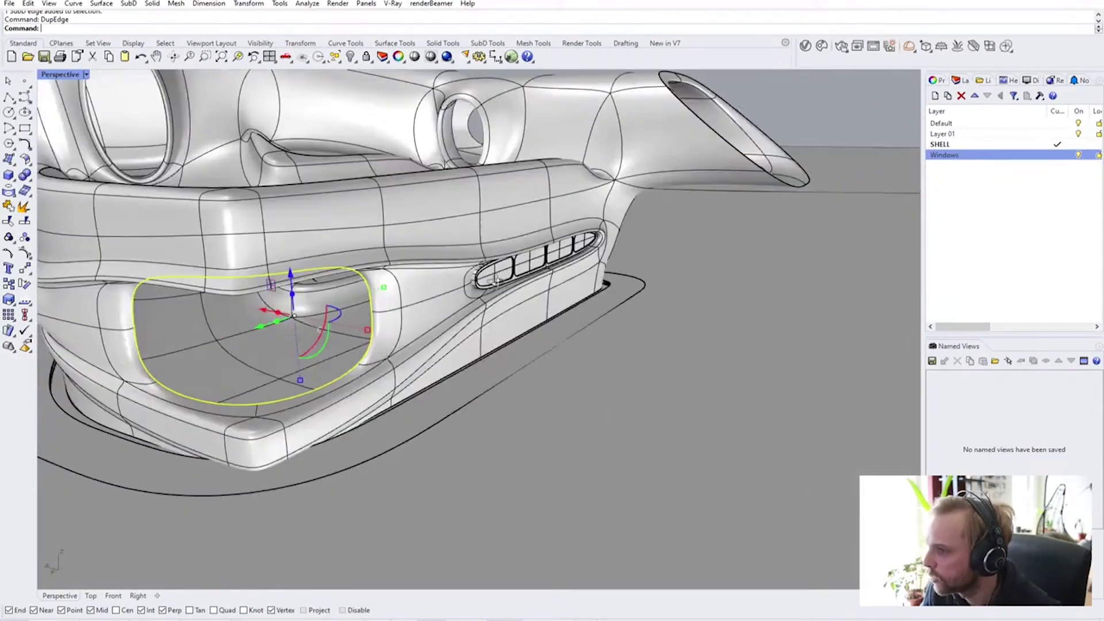
scroll(428, 292, up, 2)
right_drag(410, 289, 460, 264)
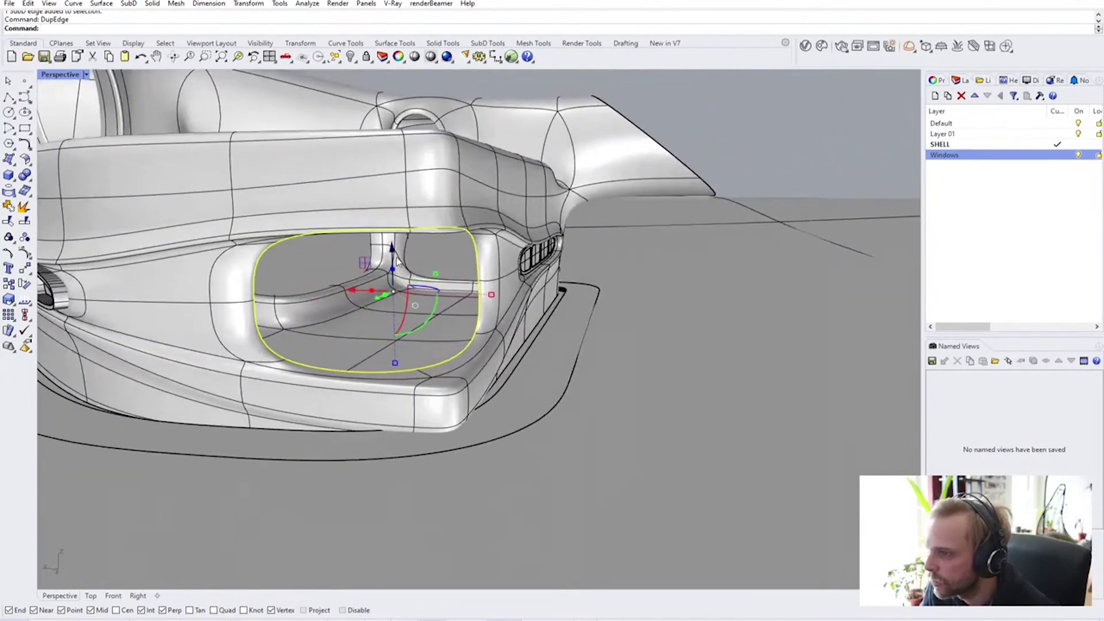
scroll(459, 265, up, 3)
text(Is)
key(Return)
key(Escape)
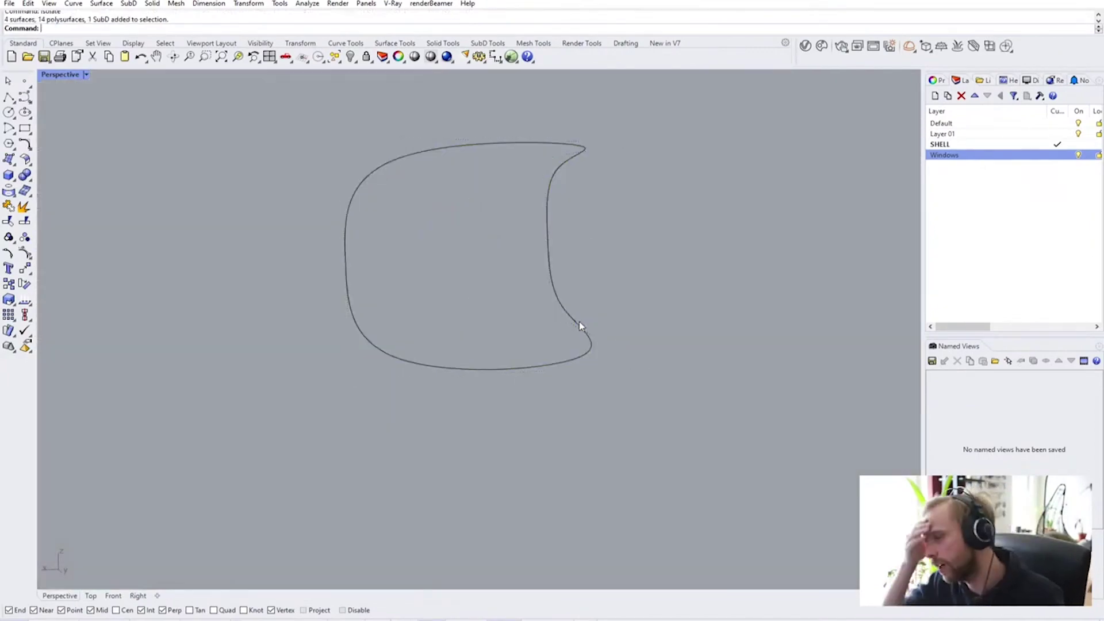
right_drag(579, 321, 451, 376)
drag(339, 315, 117, 224)
shift+right_drag(116, 222, 354, 228)
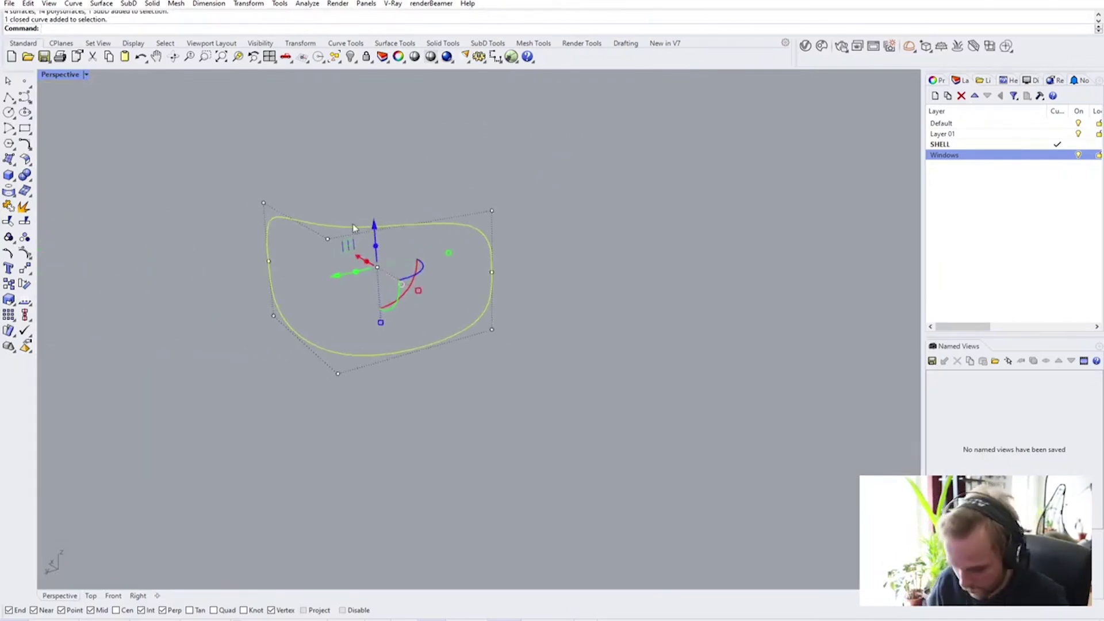
text(Sh)
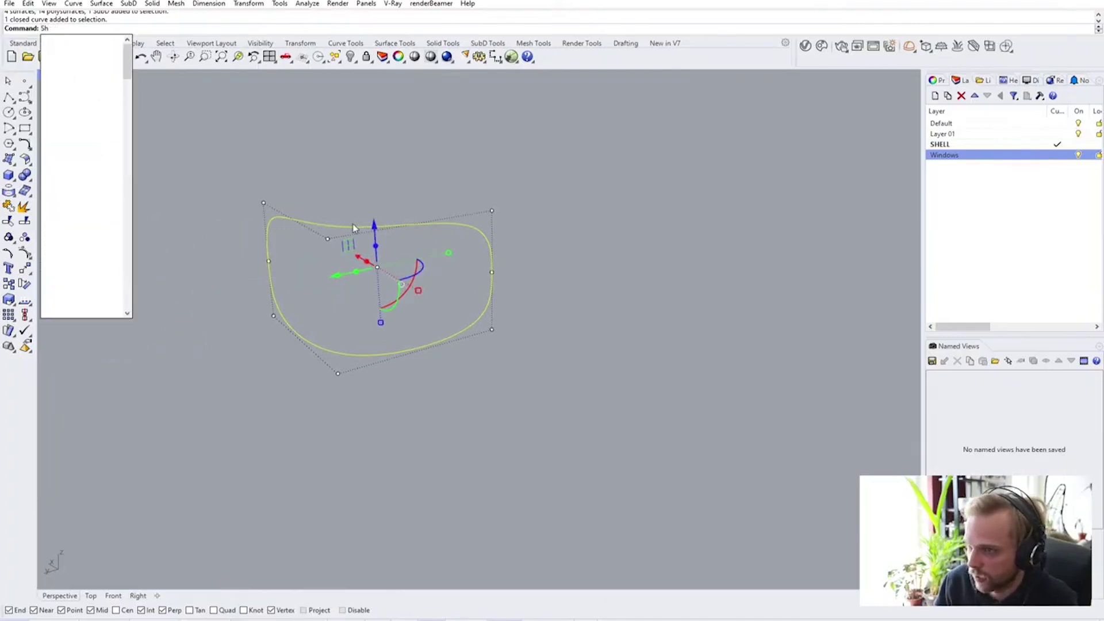
key(Escape)
text(ZS)
key(Return)
key(Escape)
right_drag(381, 231, 460, 194)
click(457, 177)
text(Offset)
key(Return)
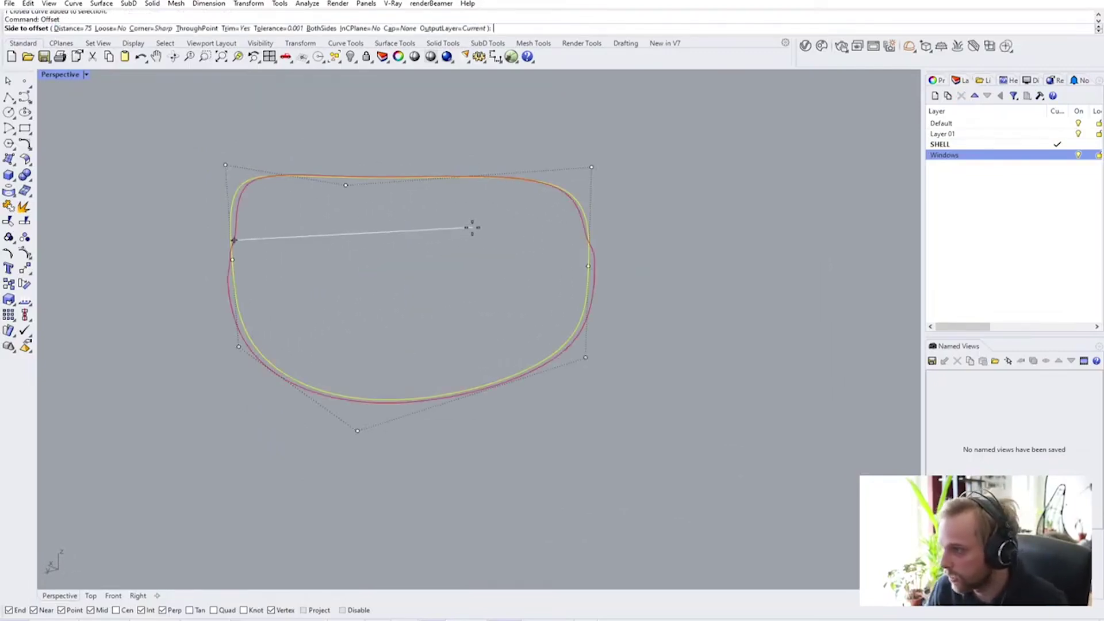
right_drag(471, 227, 297, 229)
key(Escape)
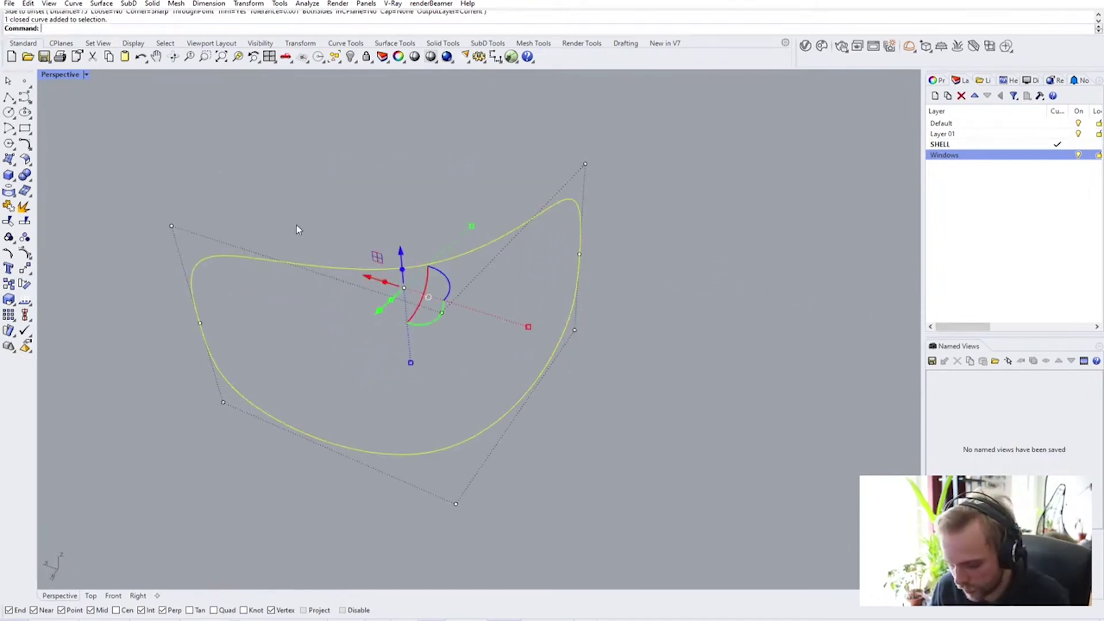
right_drag(298, 223, 329, 199)
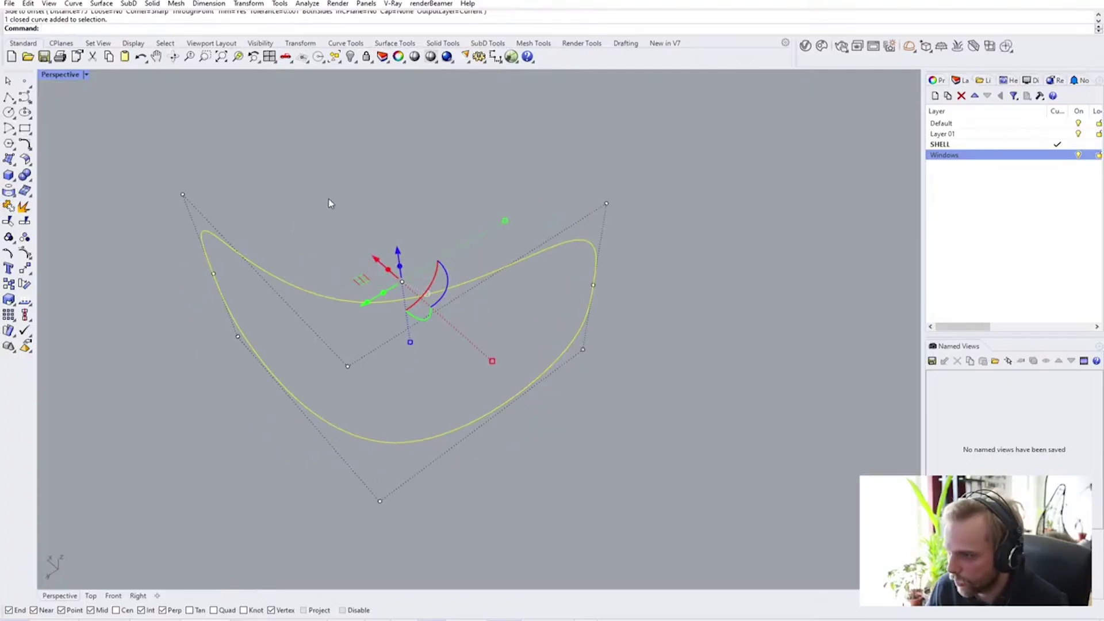
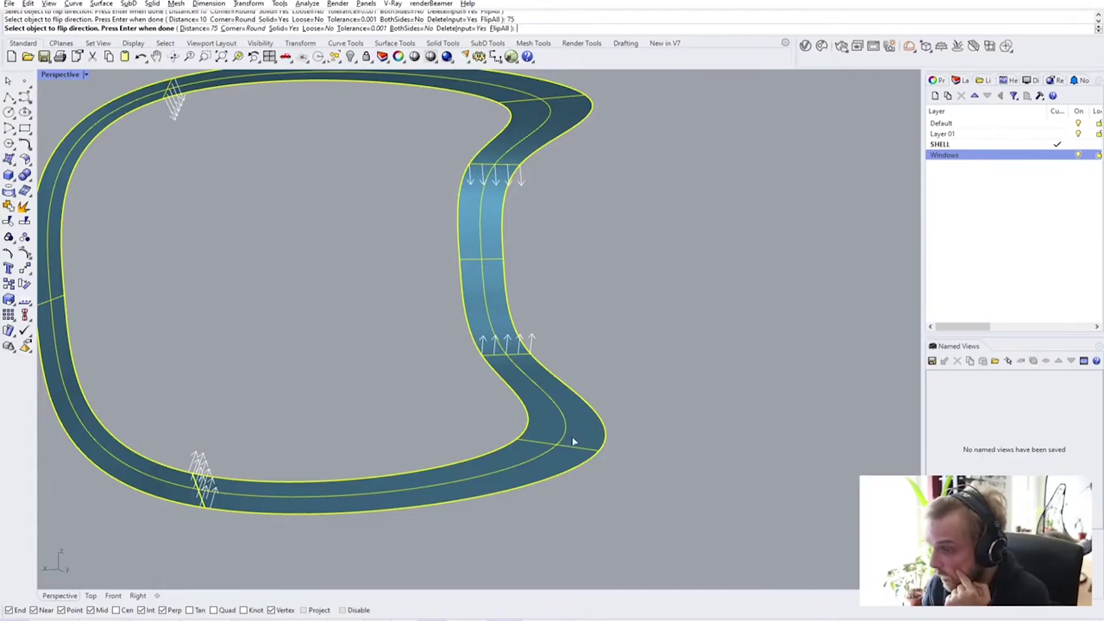
Offset the ring surface of the large rounded window by 75 into a solid frame
key(Return)
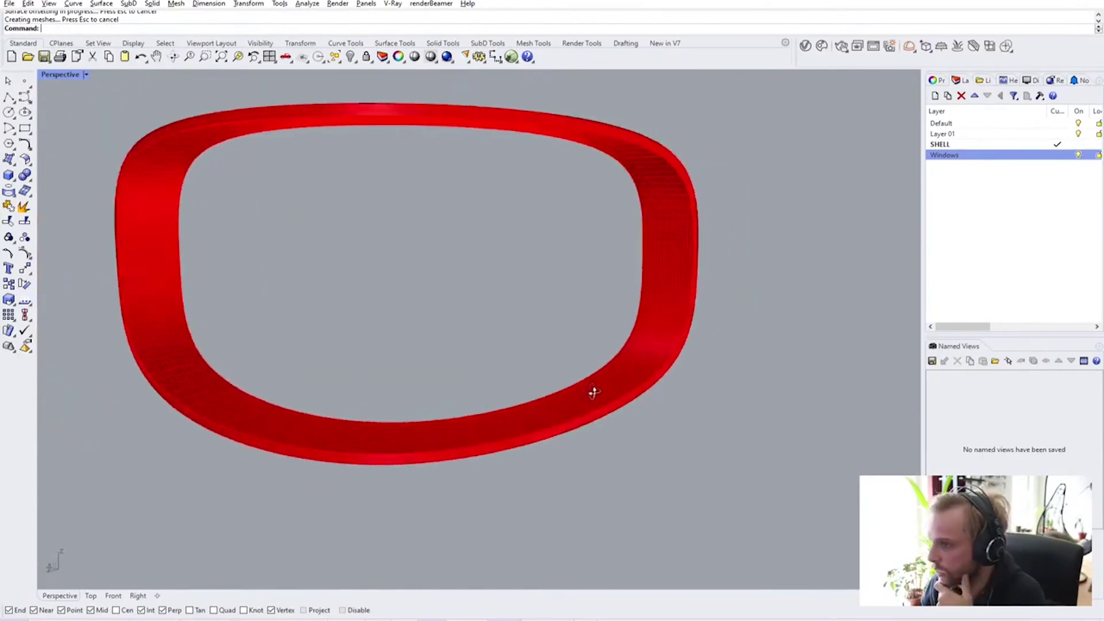
right_drag(592, 389, 675, 391)
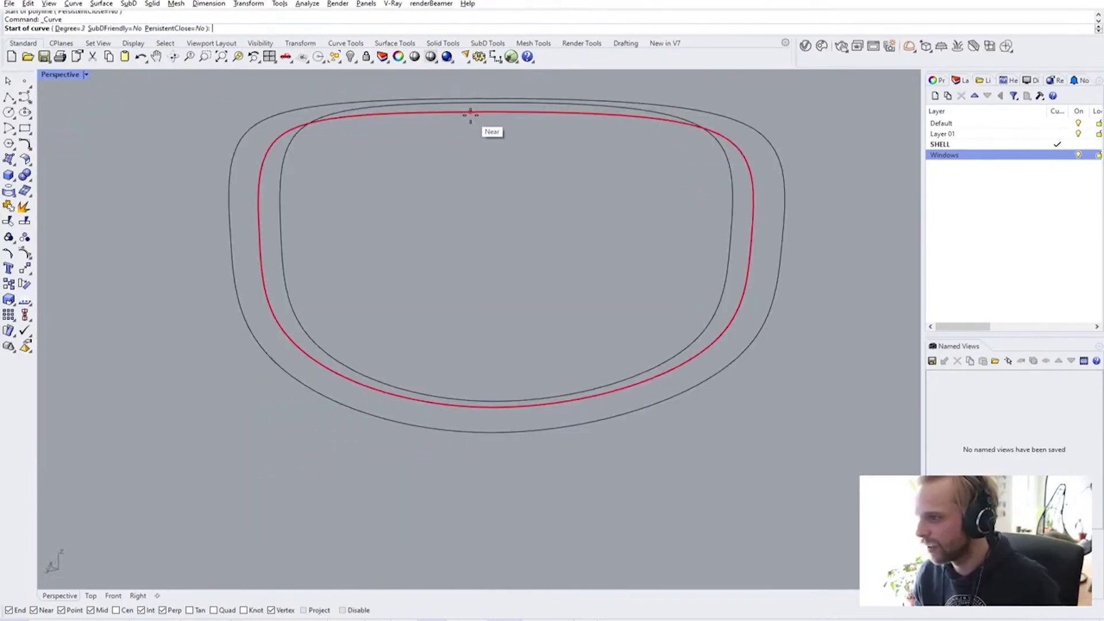
Draw a straight vertical curve across the large window, from the upper to the lower side of its middle outline
click(470, 113)
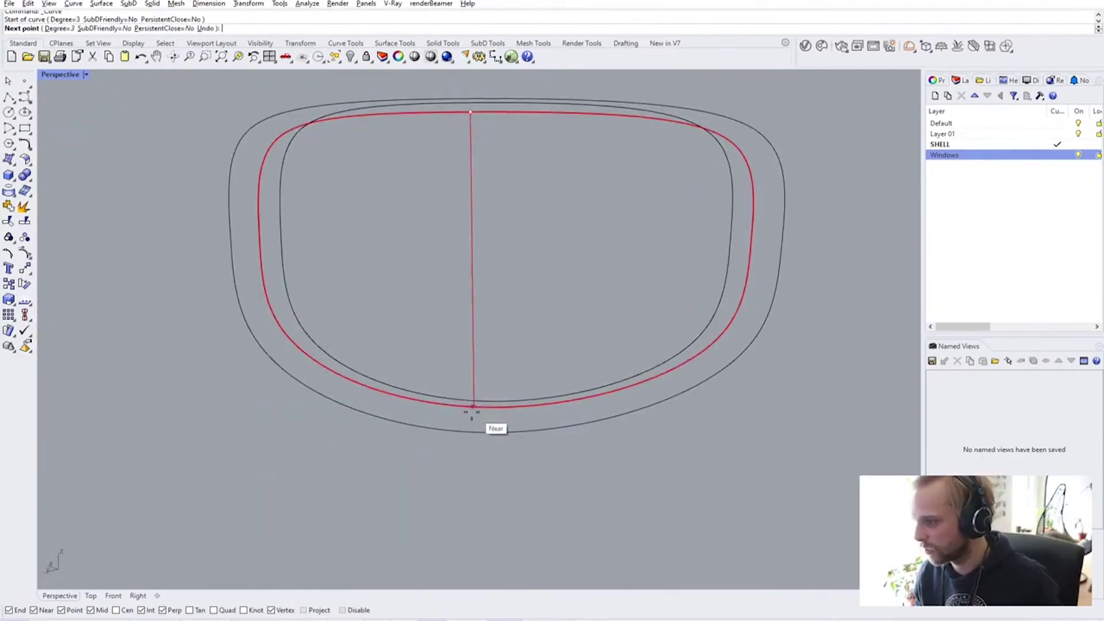
click(472, 406)
key(Return)
right_drag(472, 405, 294, 227)
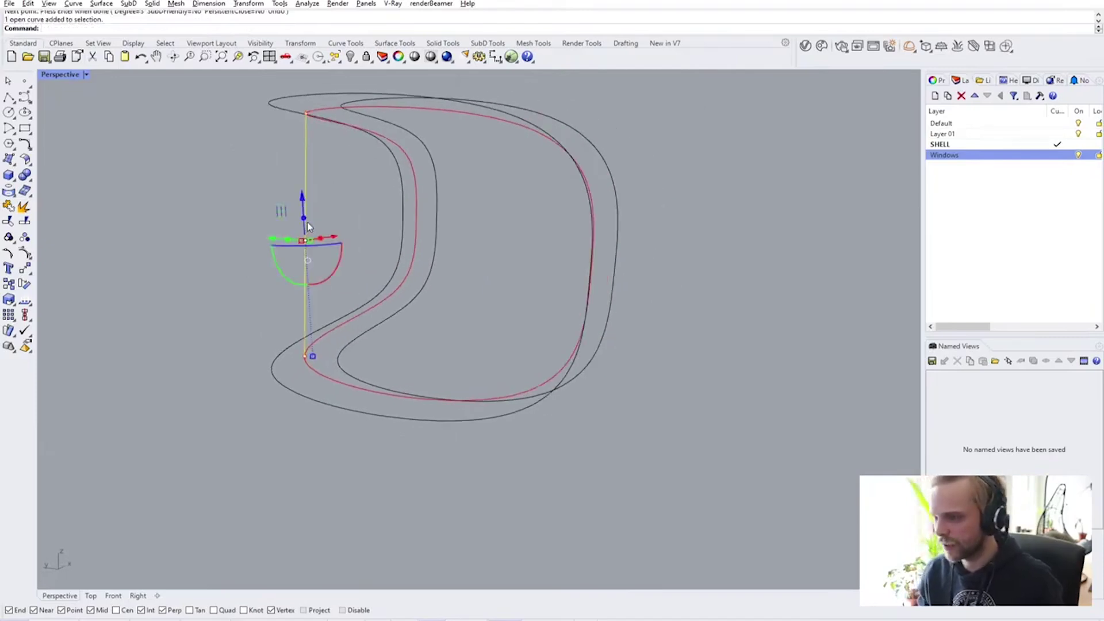
Rebuild the vertical curve with 4 points and pull its two middle points outward so that it bows
key(Return)
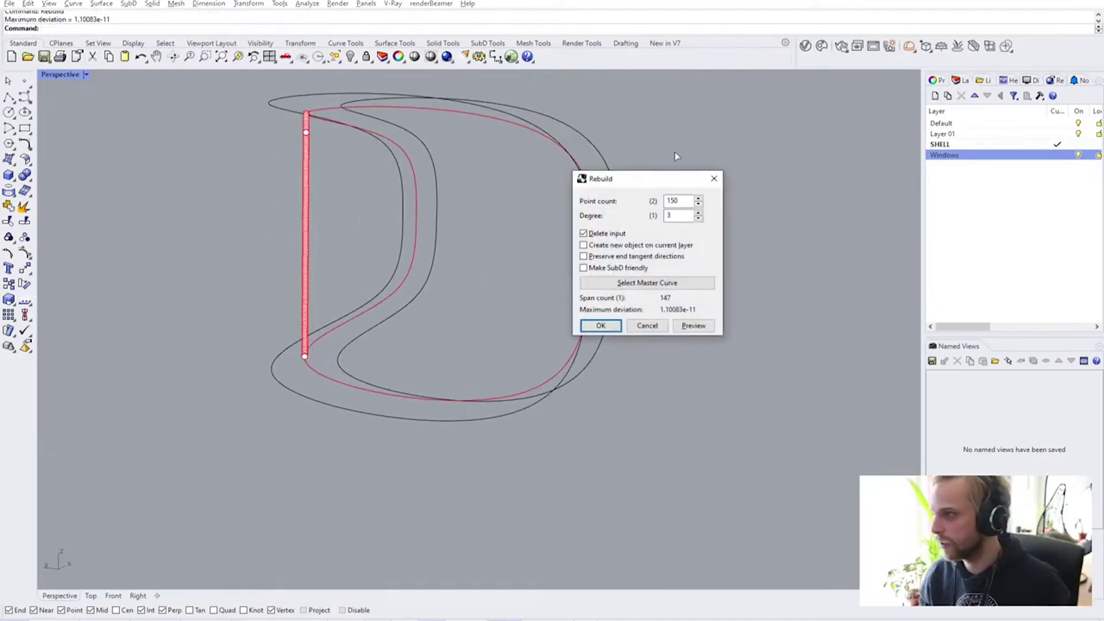
click(600, 326)
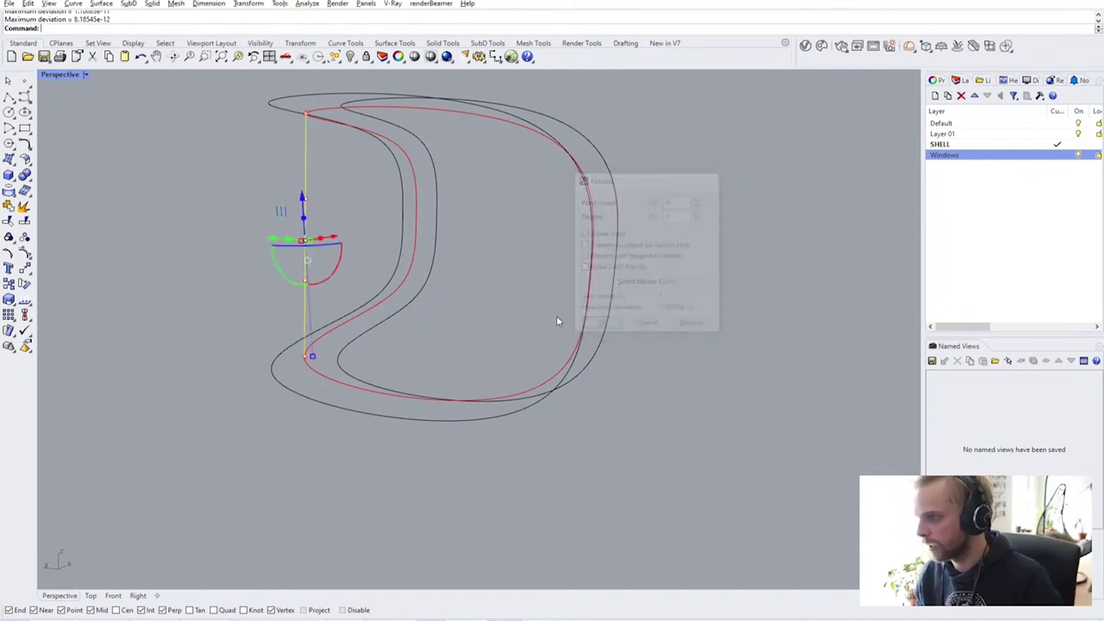
right_drag(264, 230, 293, 270)
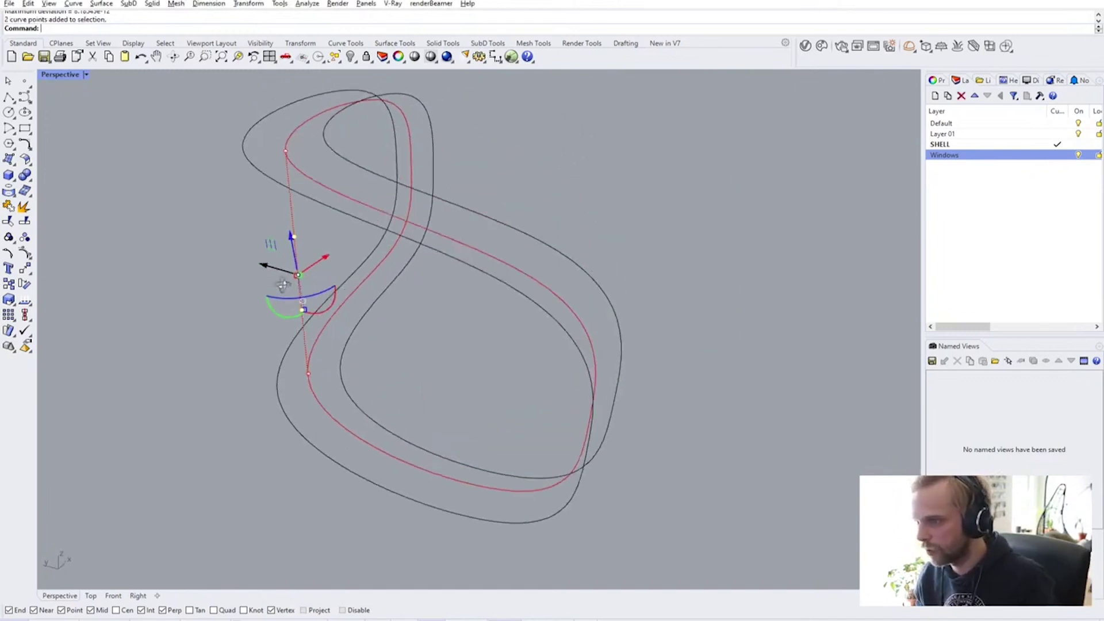
scroll(293, 270, up, 6)
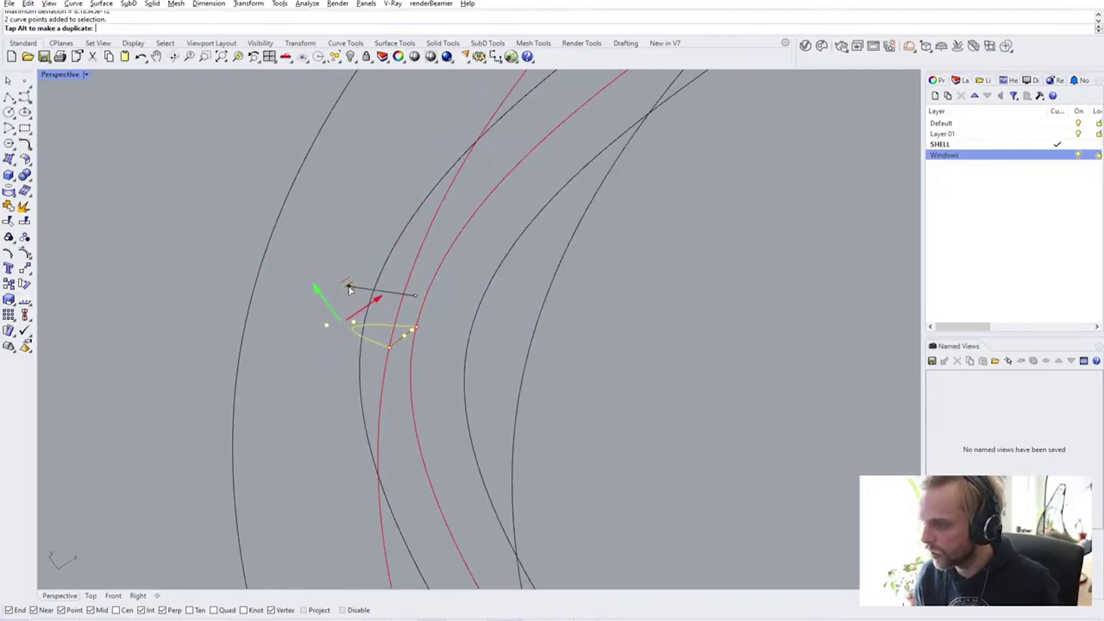
Patch a surface through the middle outline and the bowed curve with 10 spans in U and V
right_drag(348, 286, 477, 267)
text(Patch)
key(Return)
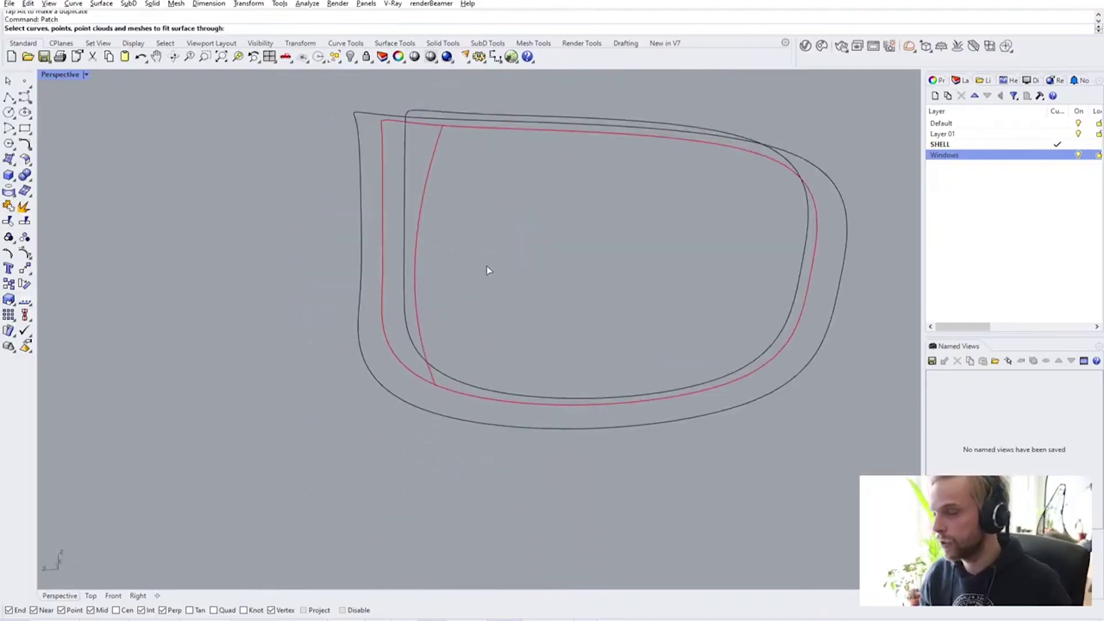
click(382, 270)
click(415, 293)
key(Return)
click(811, 422)
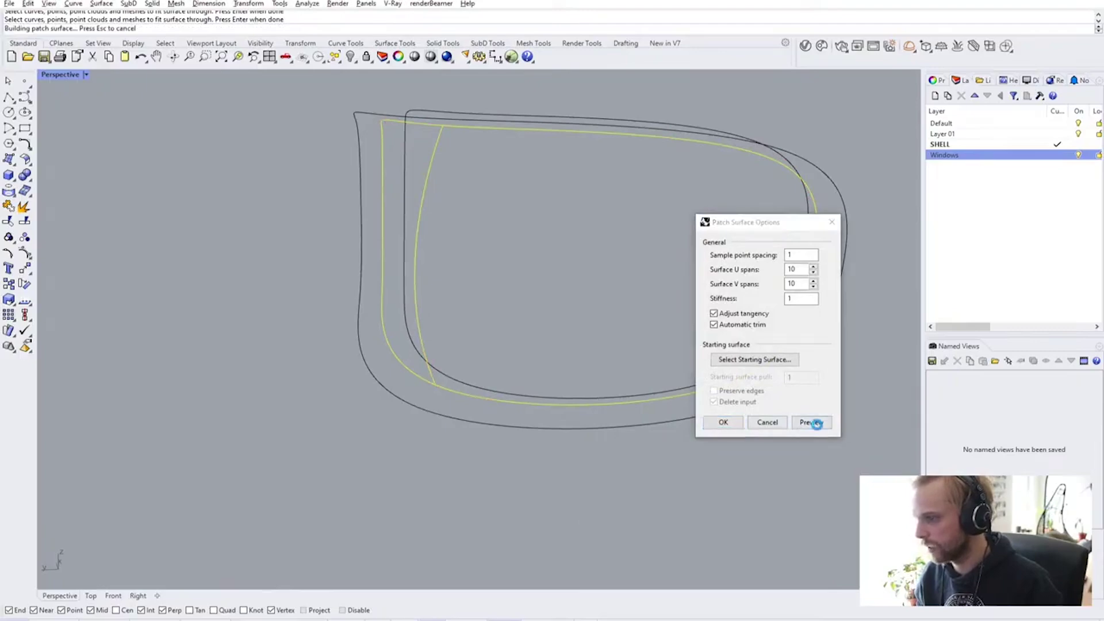
right_drag(629, 391, 632, 299)
click(725, 423)
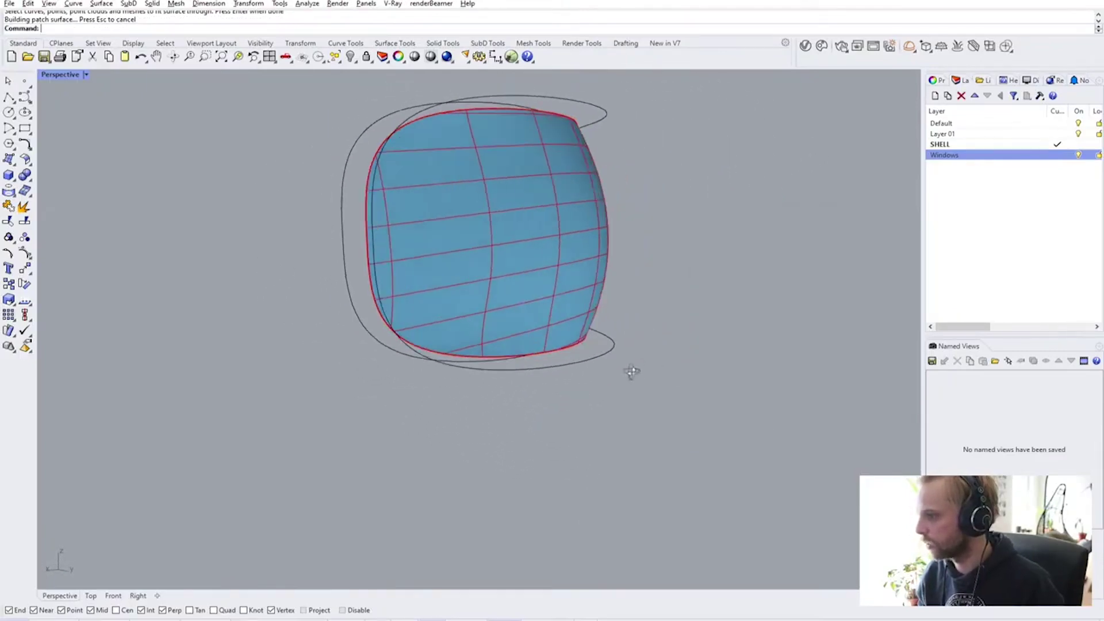
Thicken the patched surface into a solid glass pane with OffsetSrf
right_drag(631, 371, 471, 259)
click(454, 248)
text(Offsetsrf)
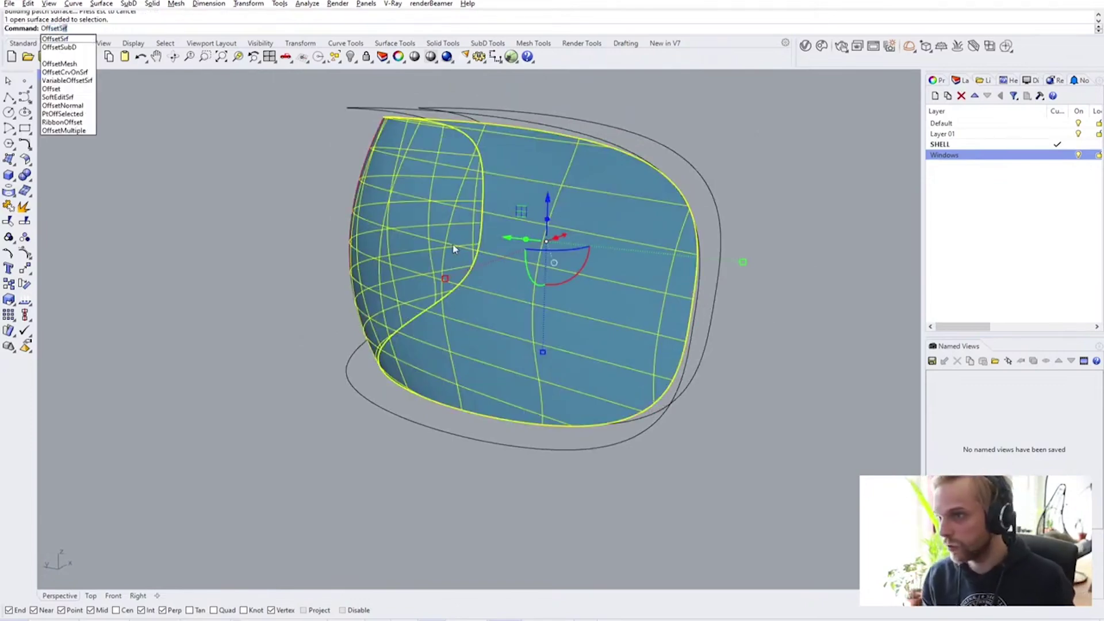
key(Return)
key(Return)
right_drag(454, 248, 315, 248)
Show the hidden building again and put the large window's frame and pane on the Windows layer
text(Show)
key(Return)
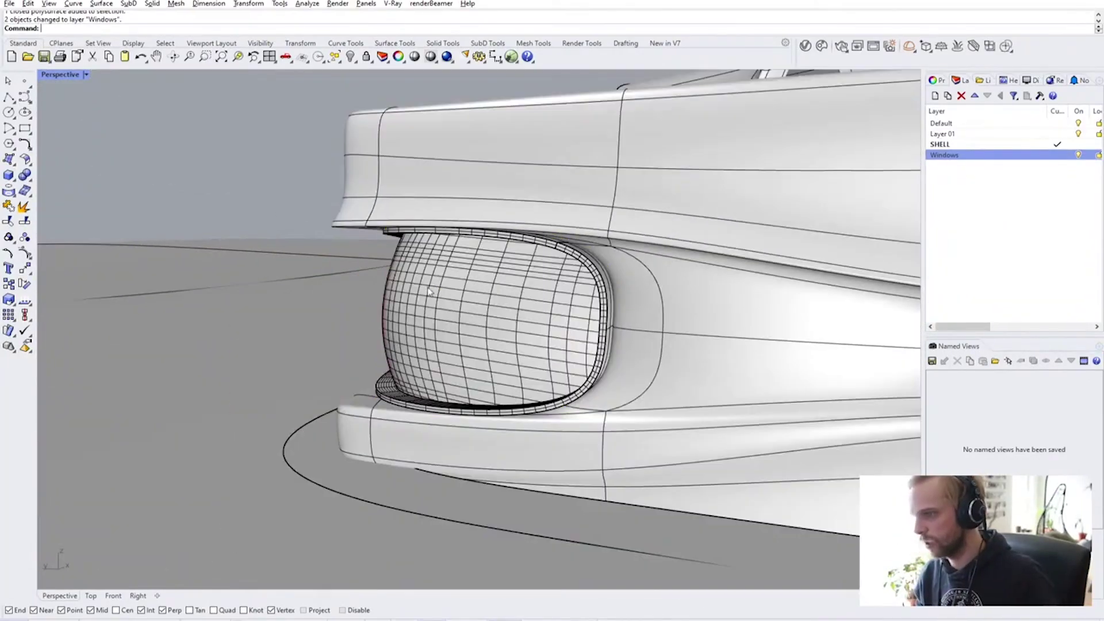
scroll(543, 267, up, 3)
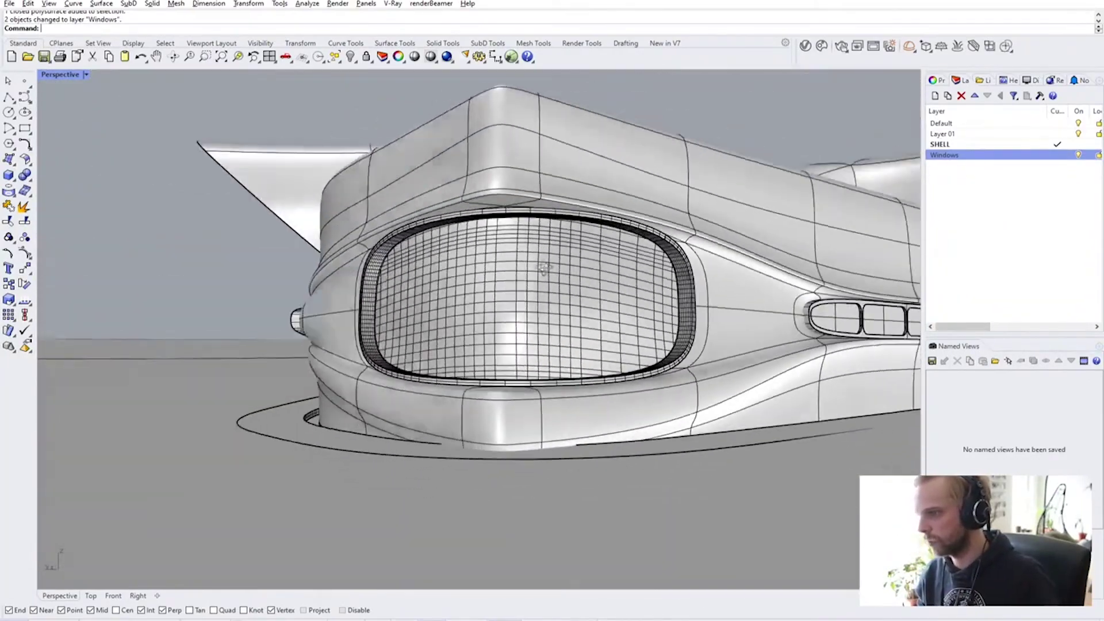
right_drag(543, 267, 472, 288)
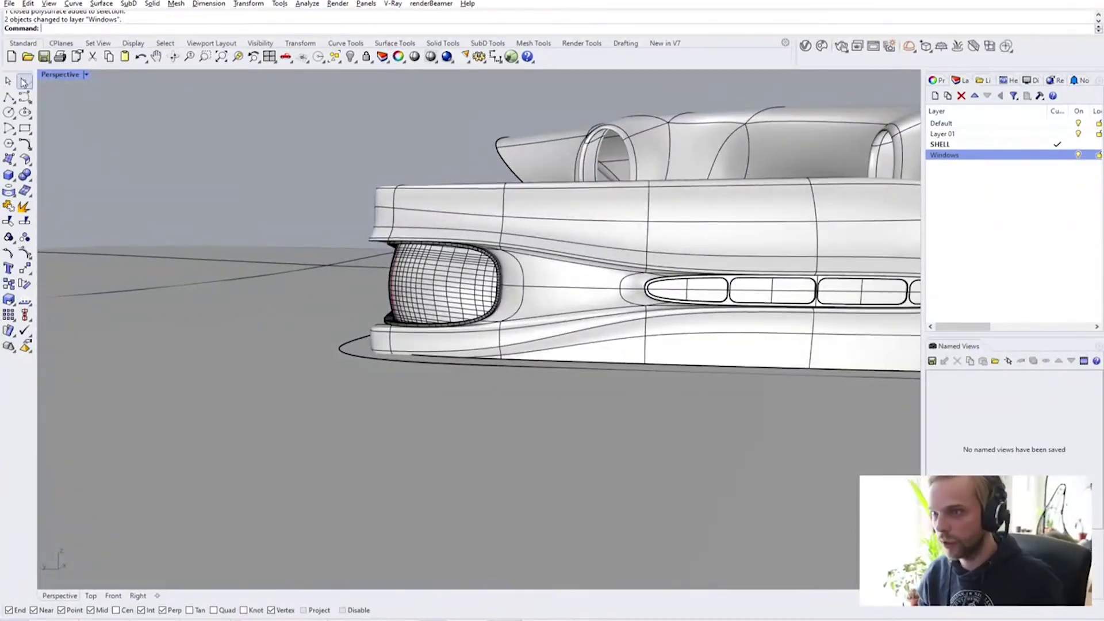
Set the display mode to Arctic and hide the leftover curve at the large rounded window
click(61, 75)
click(98, 213)
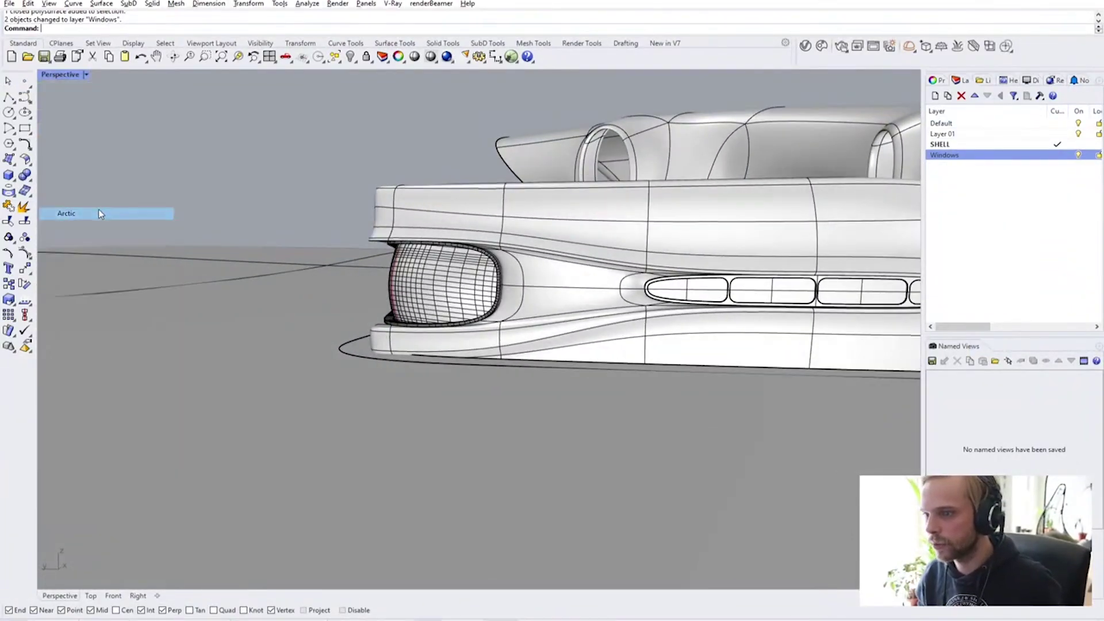
click(401, 286)
key(ctrl+h)
mouse_move(423, 256)
right_down()
mouse_move(586, 305)
mouse_move(760, 314)
mouse_move(636, 322)
mouse_move(653, 308)
mouse_move(589, 211)
mouse_move(606, 180)
mouse_move(589, 217)
right_up()
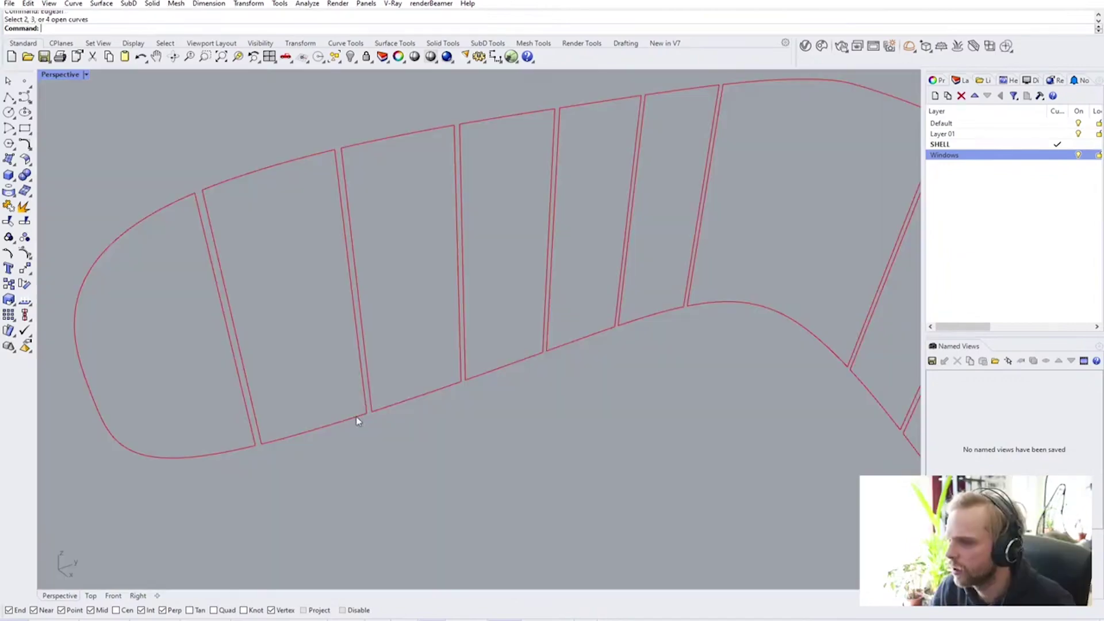
Try to create a surface from the L-shaped window's pane outline curves with EdgeSrf
scroll(359, 422, down, 3)
right_drag(361, 430, 569, 396)
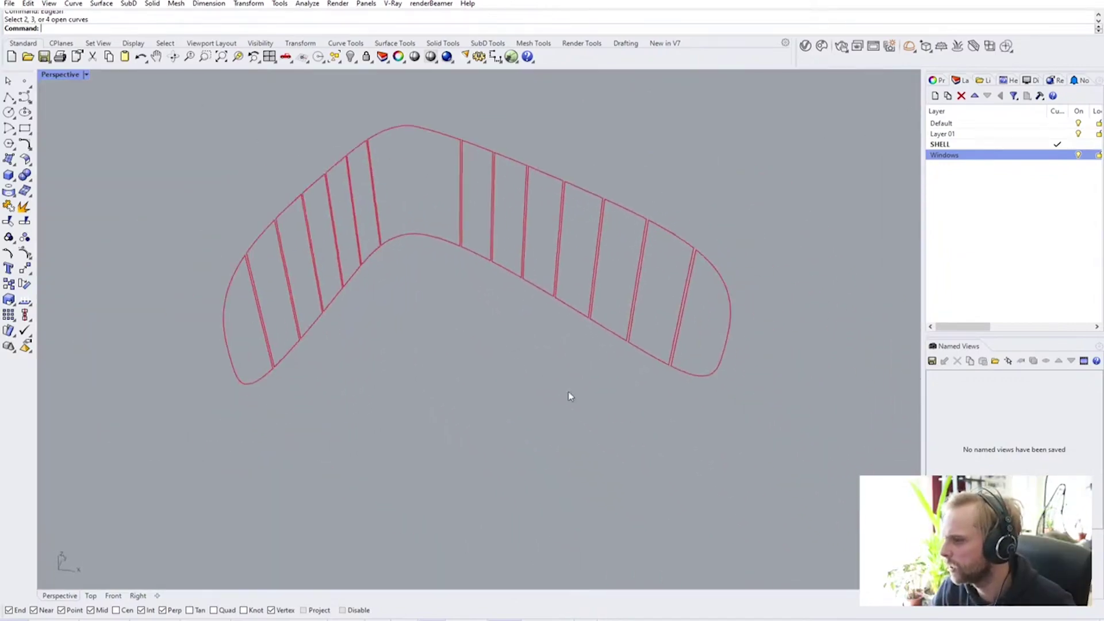
drag(280, 211, 180, 140)
key(Escape)
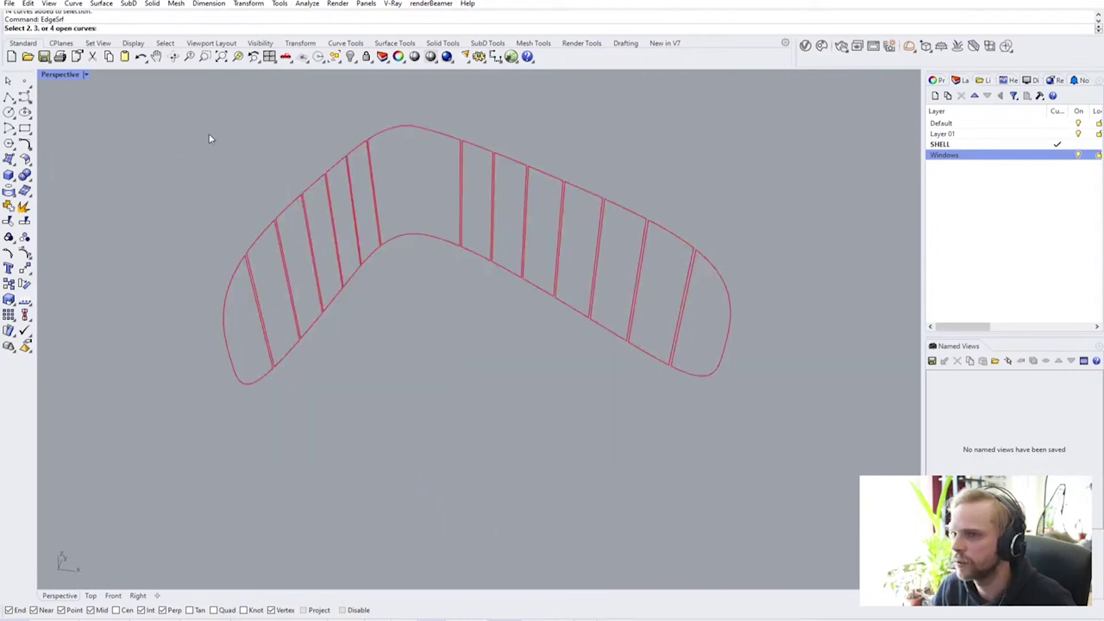
drag(735, 419, 174, 169)
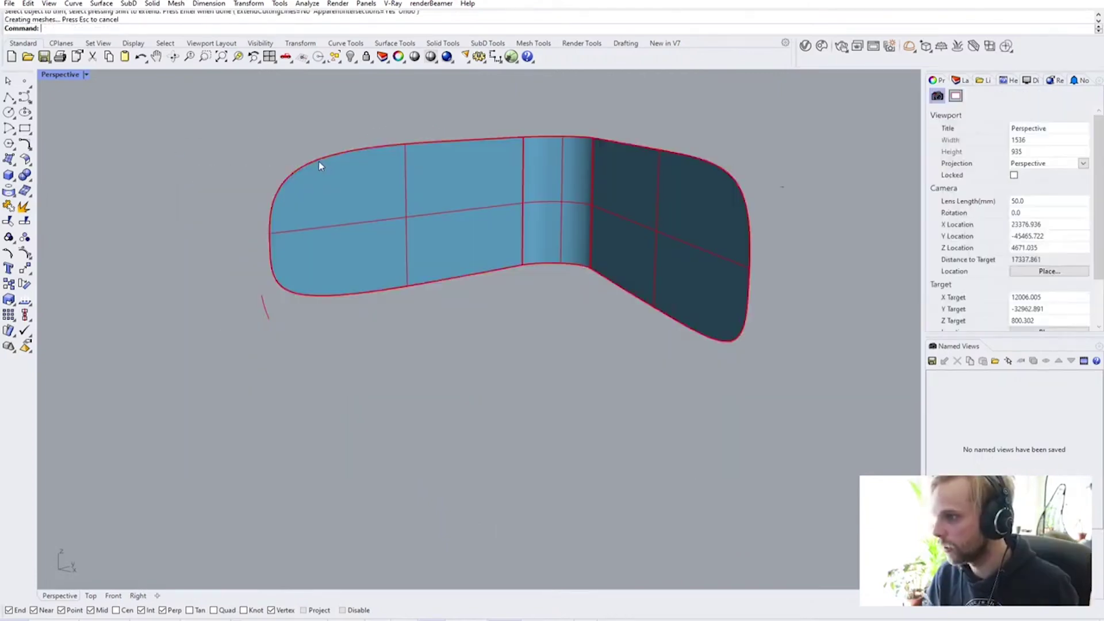
Delete the closed outline curve and the leftover curve piece around the trimmed L-shaped window surface
click(319, 166)
key(Delete)
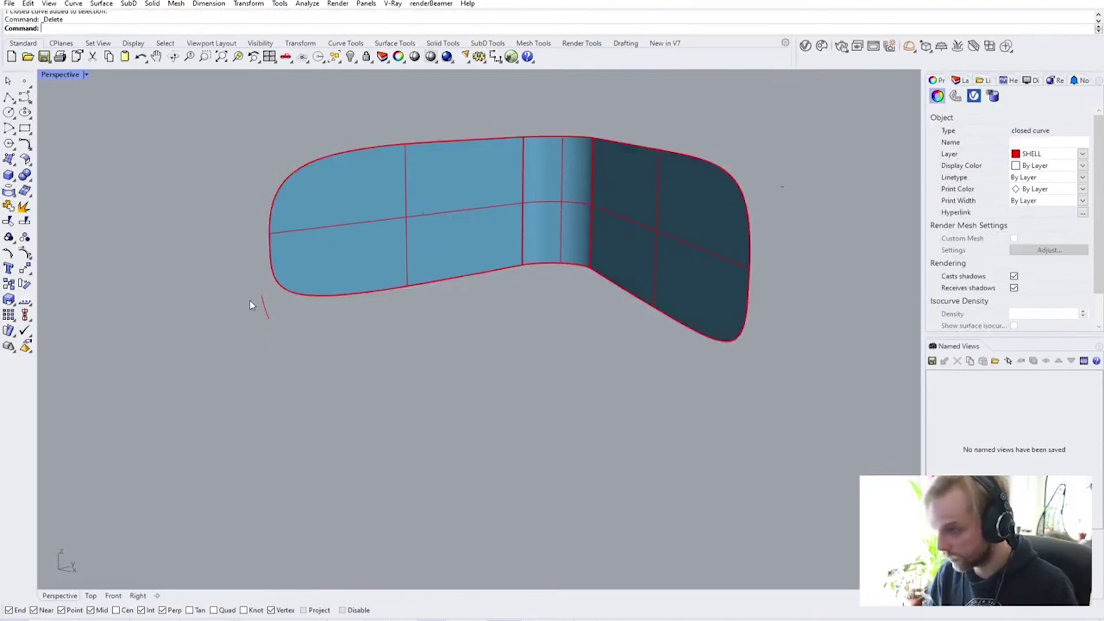
click(243, 300)
key(Delete)
Explode the L-shaped window polysurface into separate surfaces
right_drag(243, 295, 345, 271)
click(324, 256)
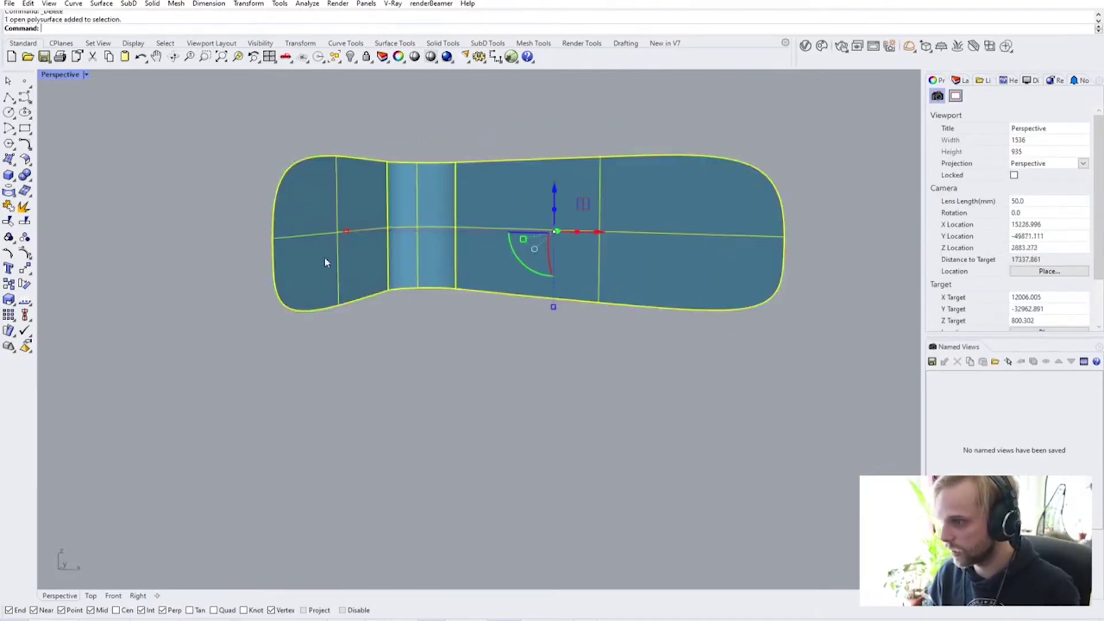
text(xplode)
key(Return)
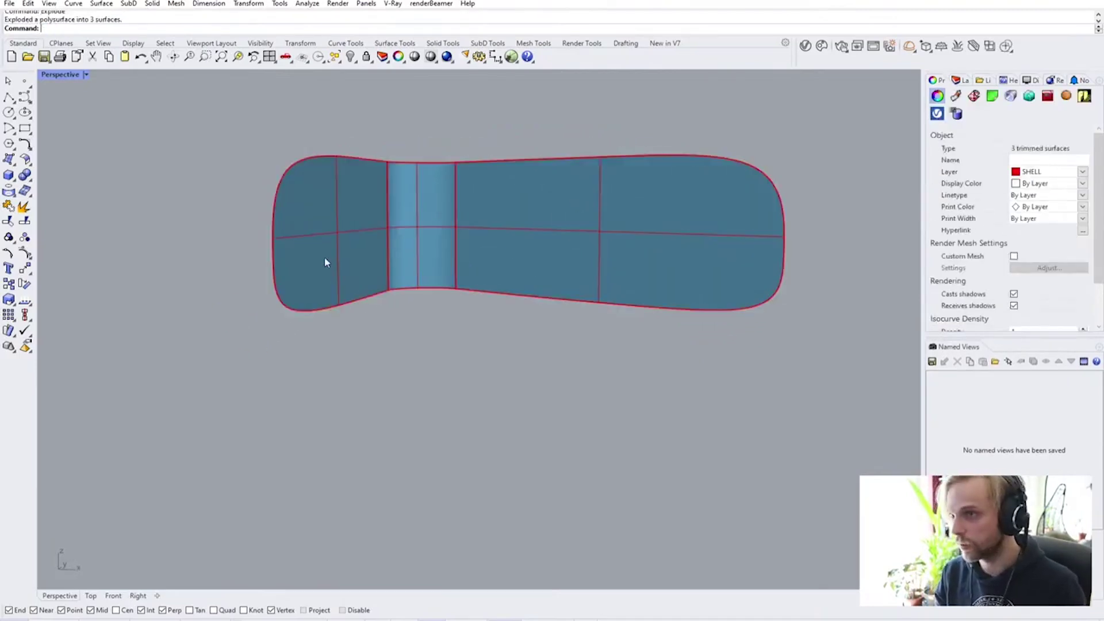
Reduce the L-shaped window surfaces to outline curves and offset the outlines of the two flat side parts inward
right_drag(357, 254, 285, 266)
click(285, 267)
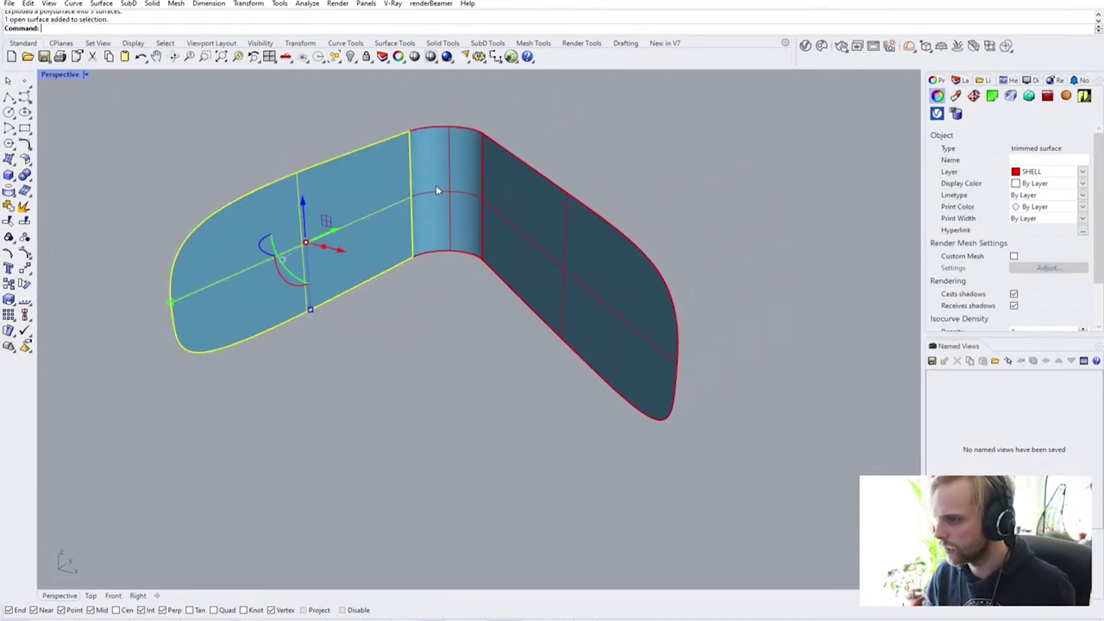
click(468, 270)
click(495, 360)
right_drag(495, 360, 527, 372)
click(505, 302)
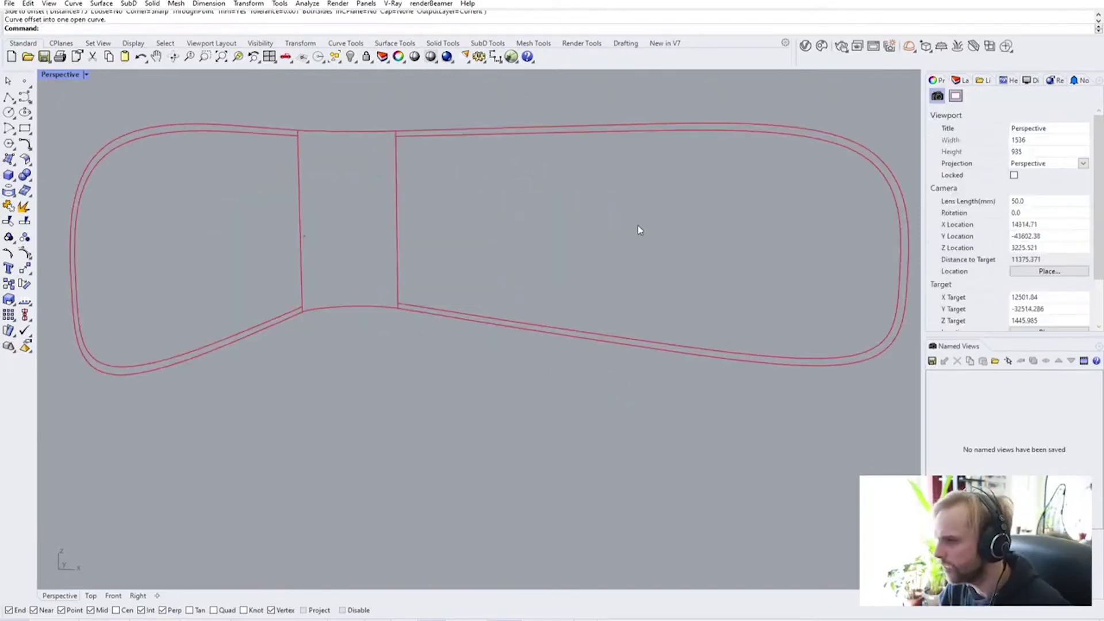
Create a narrow ribbon surface along the L-shaped window's outline and select it
scroll(621, 241, up, 8)
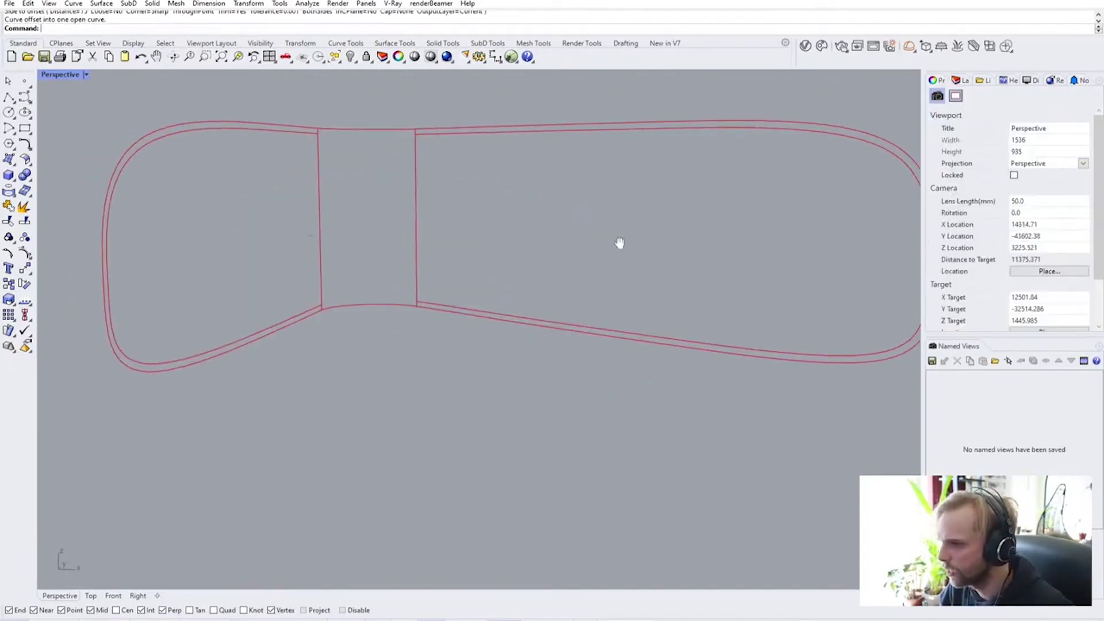
click(514, 257)
right_drag(514, 257, 481, 311)
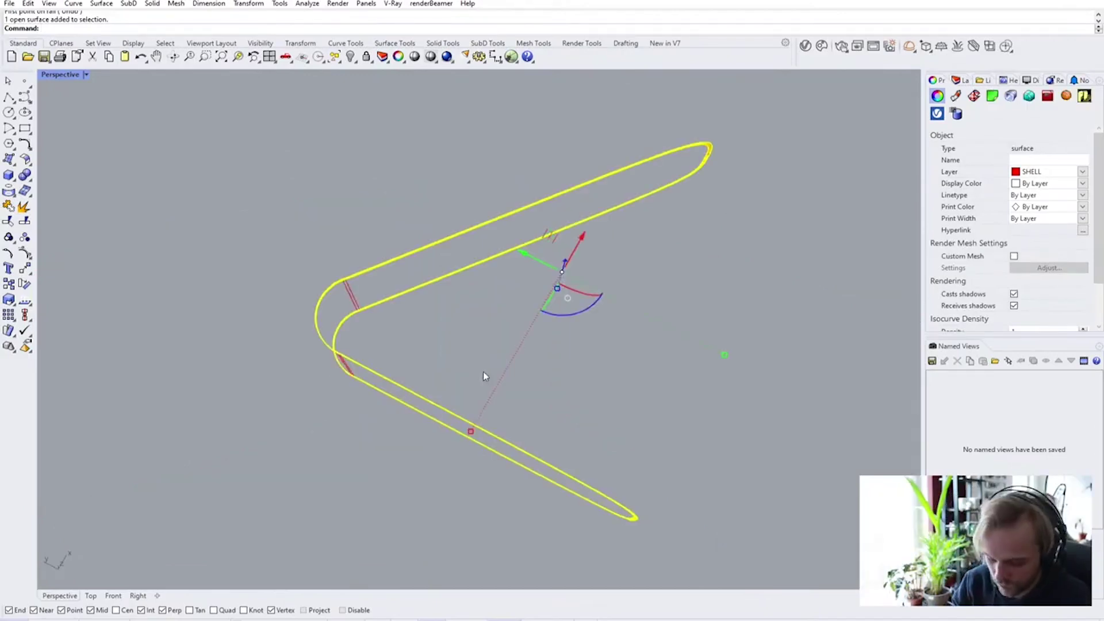
Offset the L-shaped window's ribbon surface by 25 to both sides as a solid frame
text(setSrf)
key(Return)
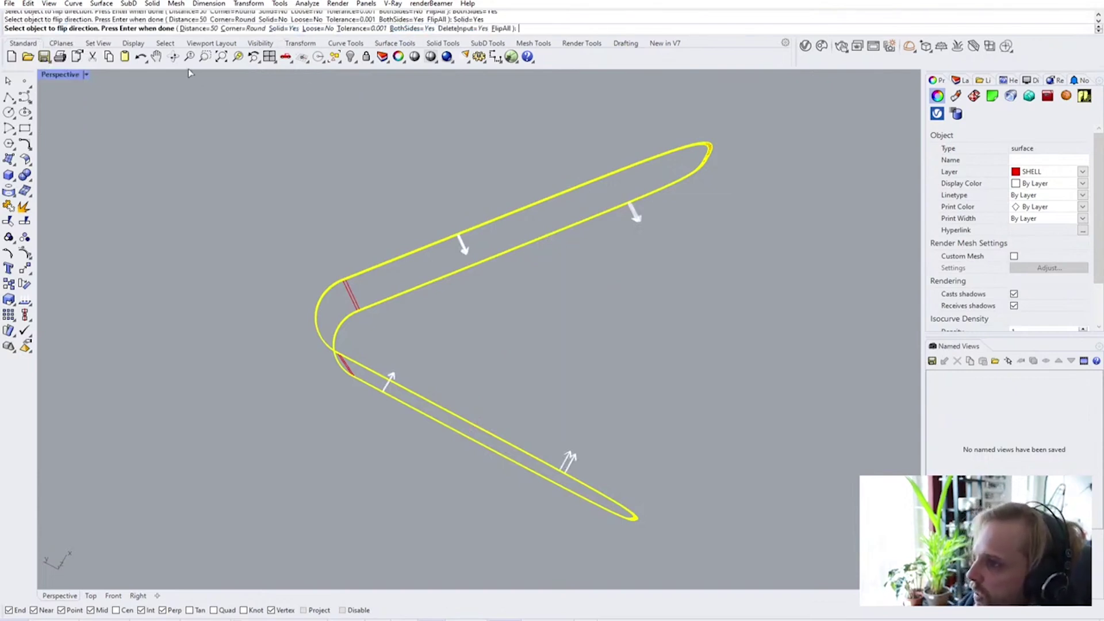
click(197, 28)
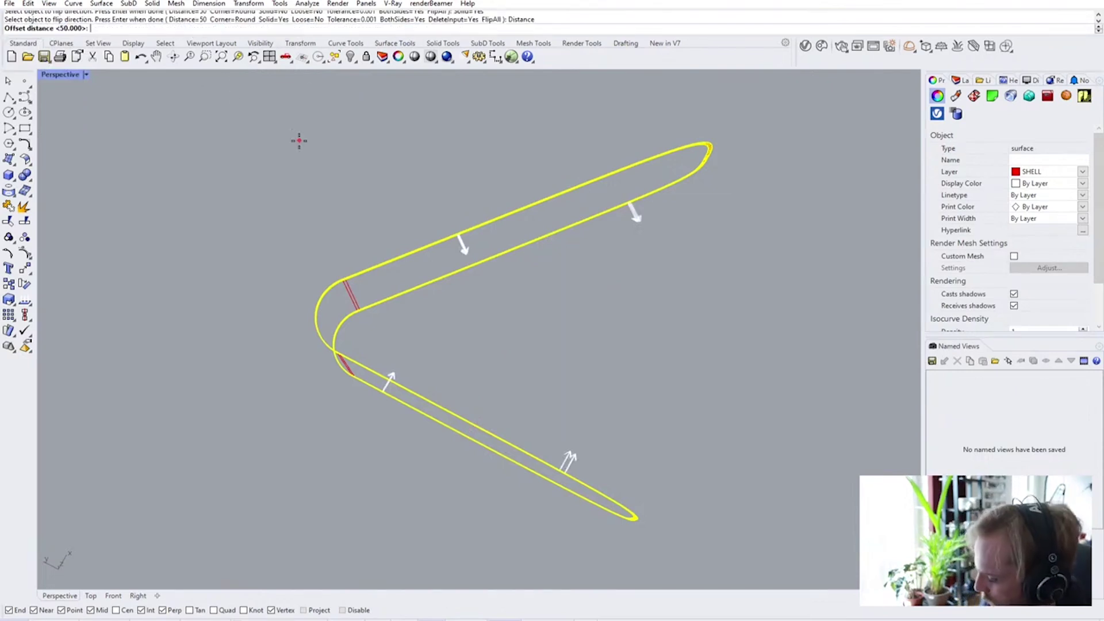
text(25)
key(Return)
key(Return)
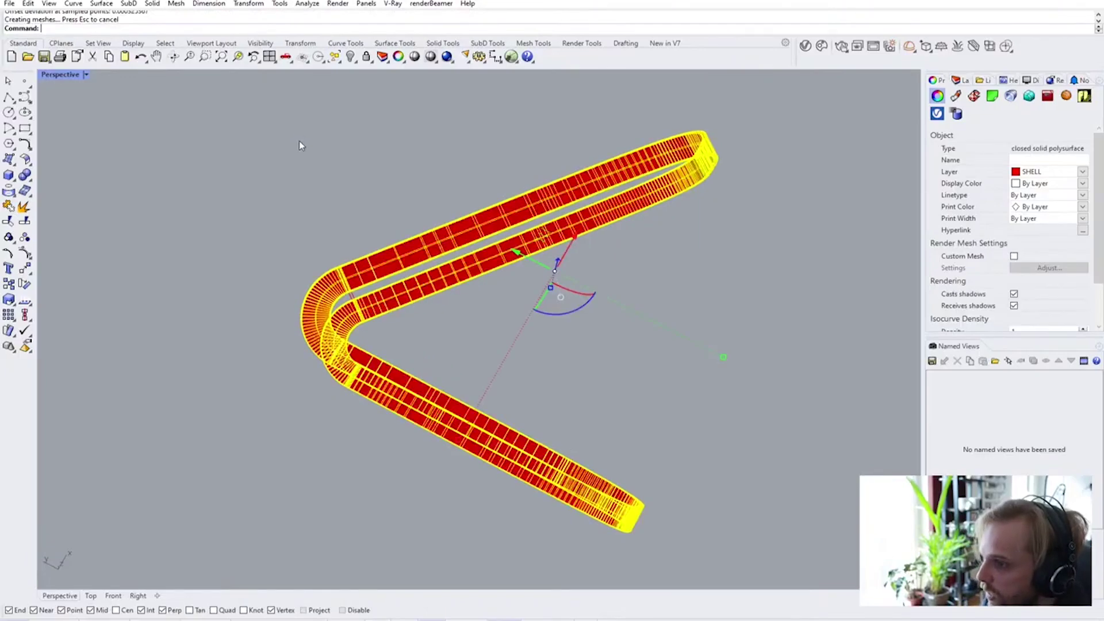
Hide all the construction curves around the L-shaped window
click(697, 229)
right_drag(702, 226, 535, 145)
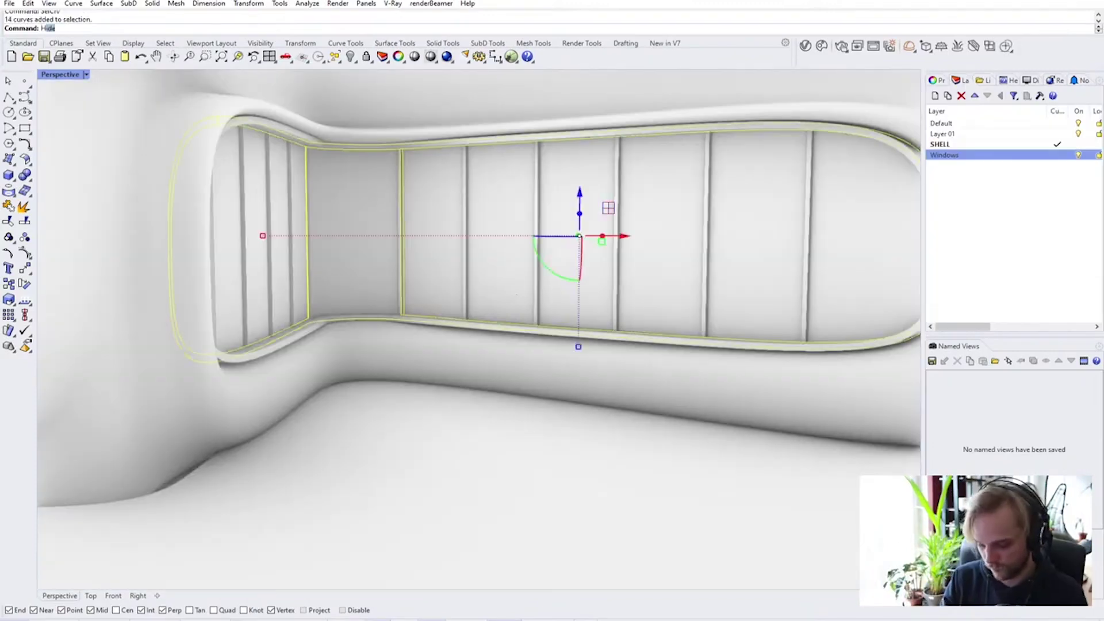
key(ctrl+h)
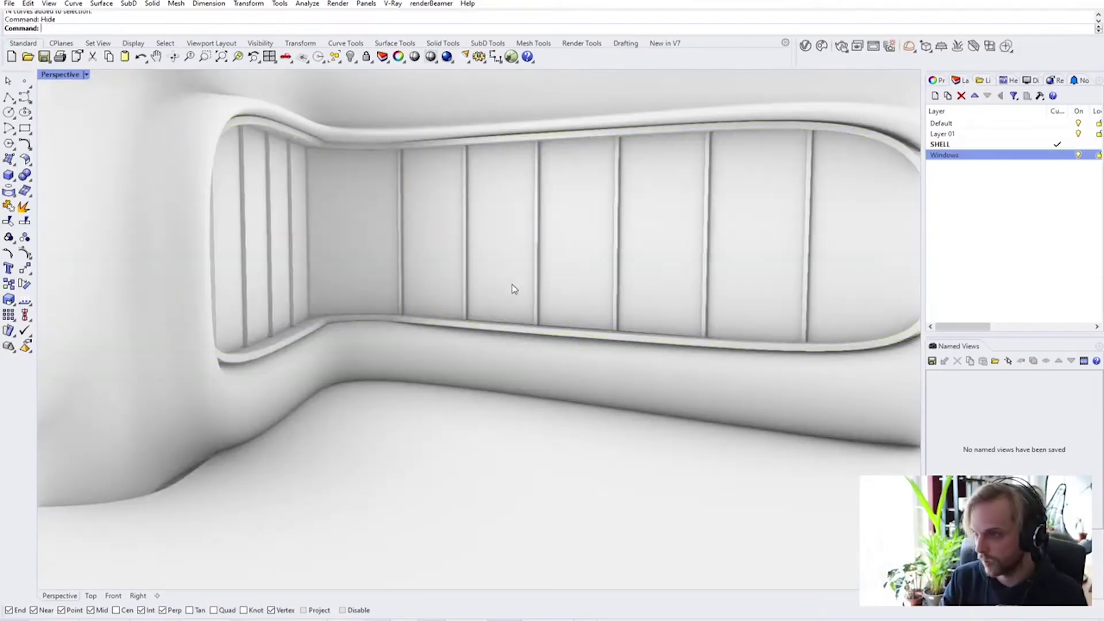
right_drag(514, 285, 368, 299)
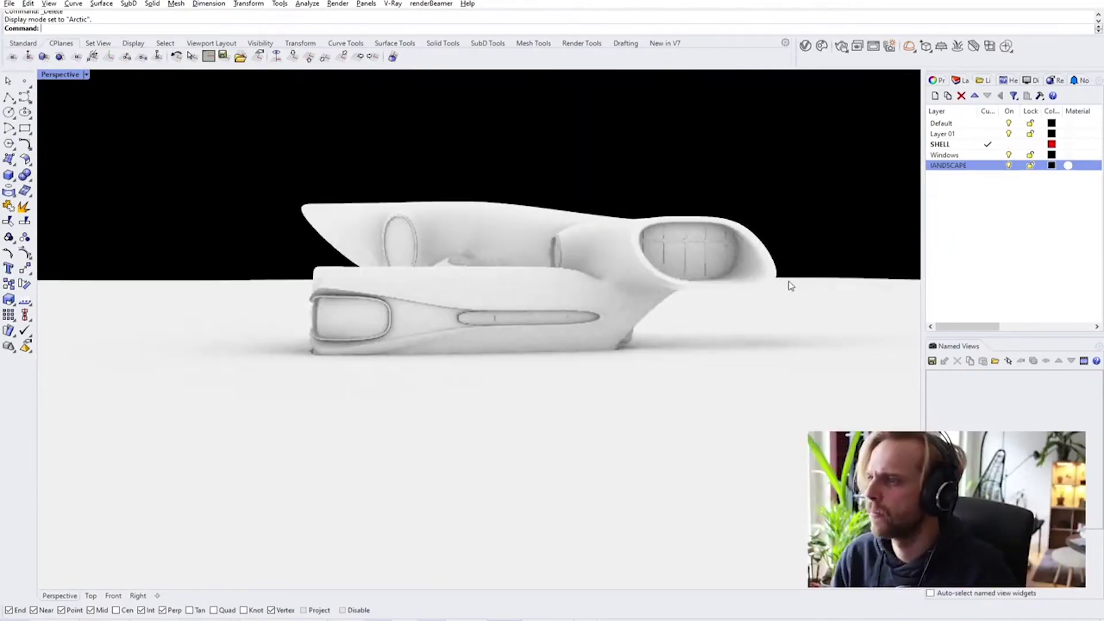
Switch the perspective viewport of the building and landscape to Shaded display
shift+right_drag(788, 284, 682, 301)
click(68, 76)
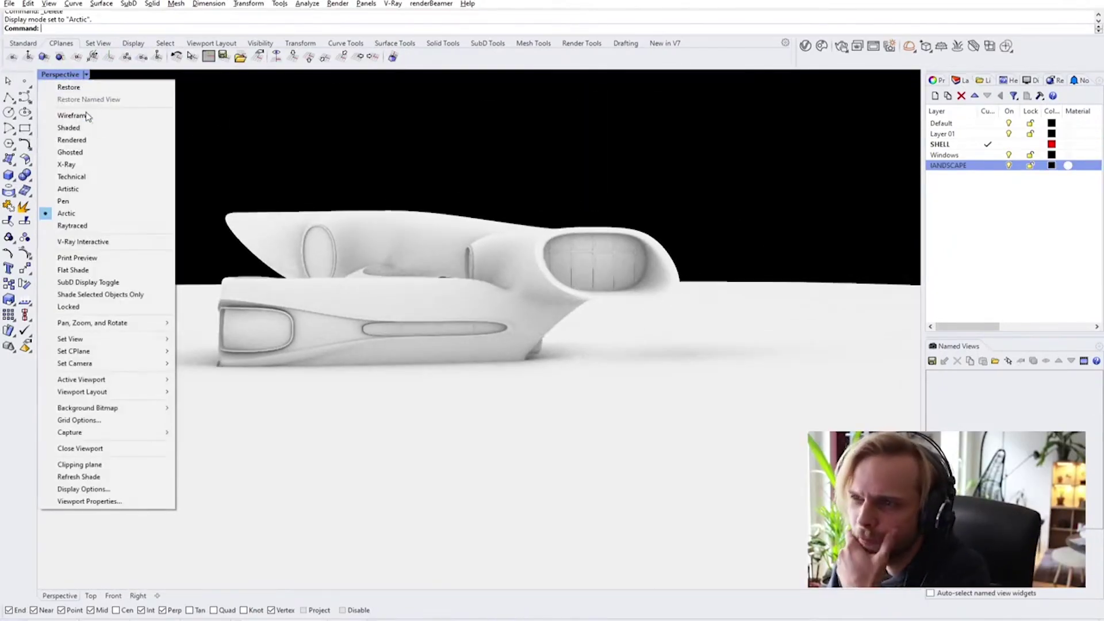
click(86, 126)
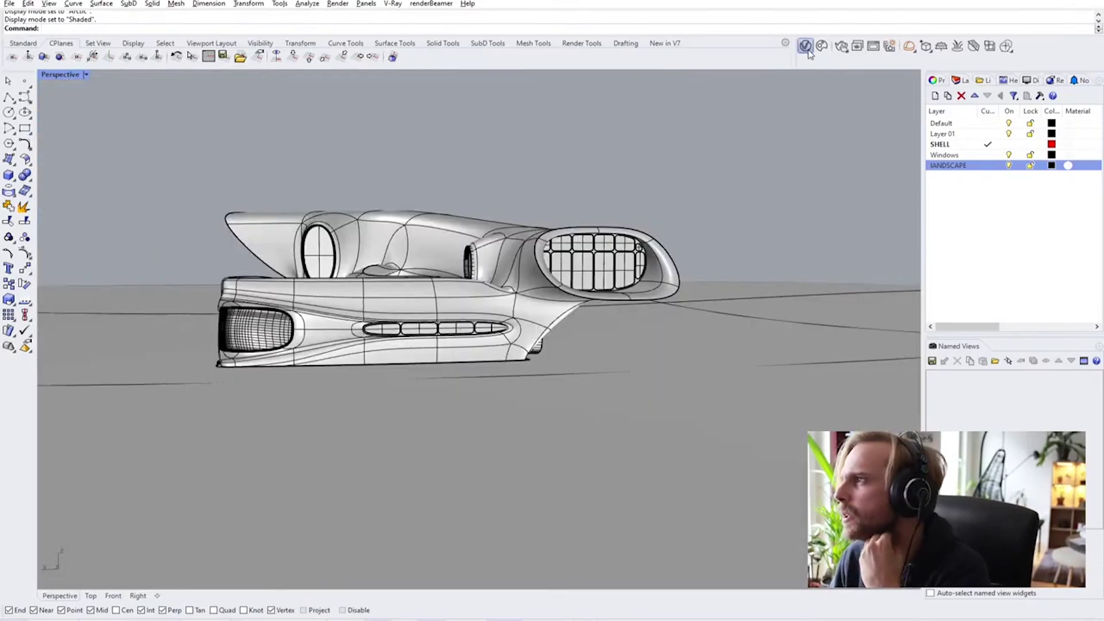
Open the V-Ray Asset Editor and expand the Render Output and Camera settings
click(805, 46)
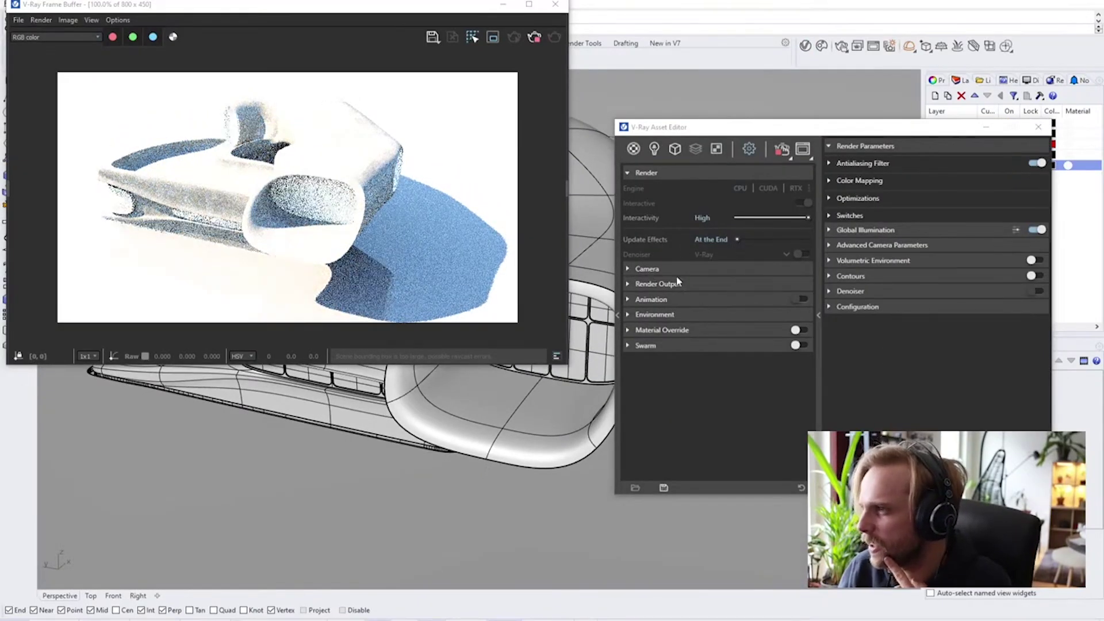
click(648, 286)
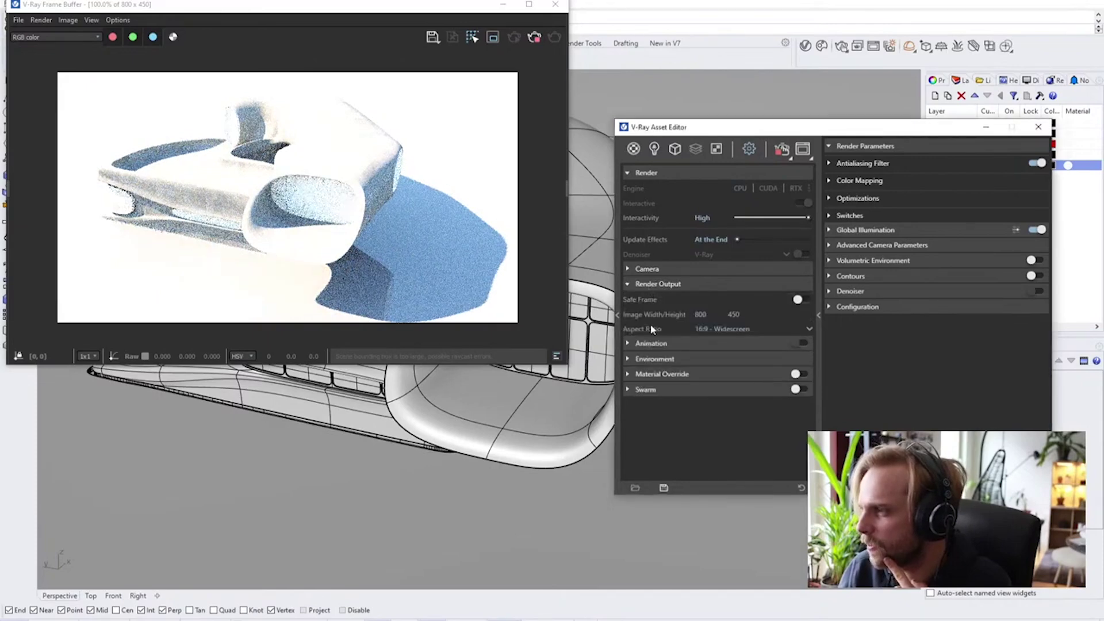
click(694, 271)
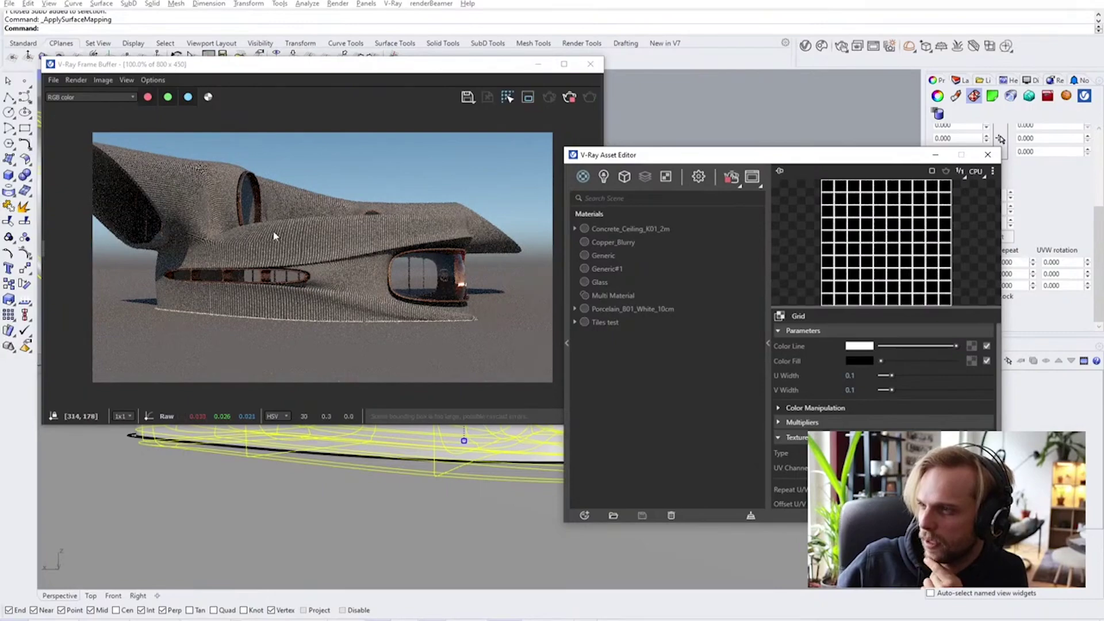
Set the Grid texture's U and V widths to 0.01 and darken its line color to black
scroll(272, 230, up, 3)
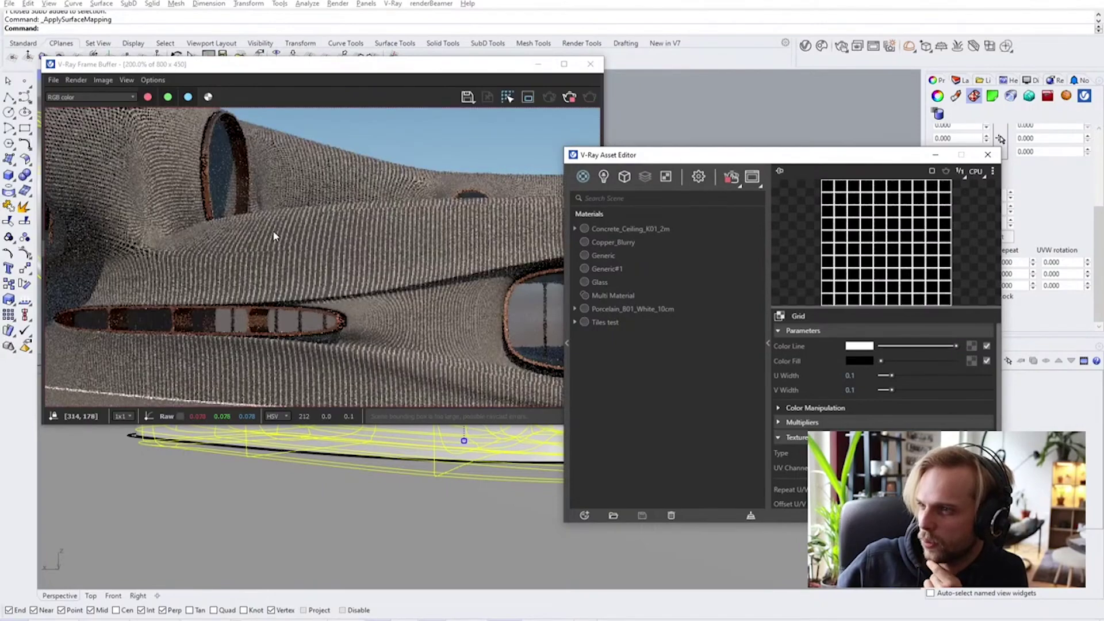
scroll(272, 230, down, 2)
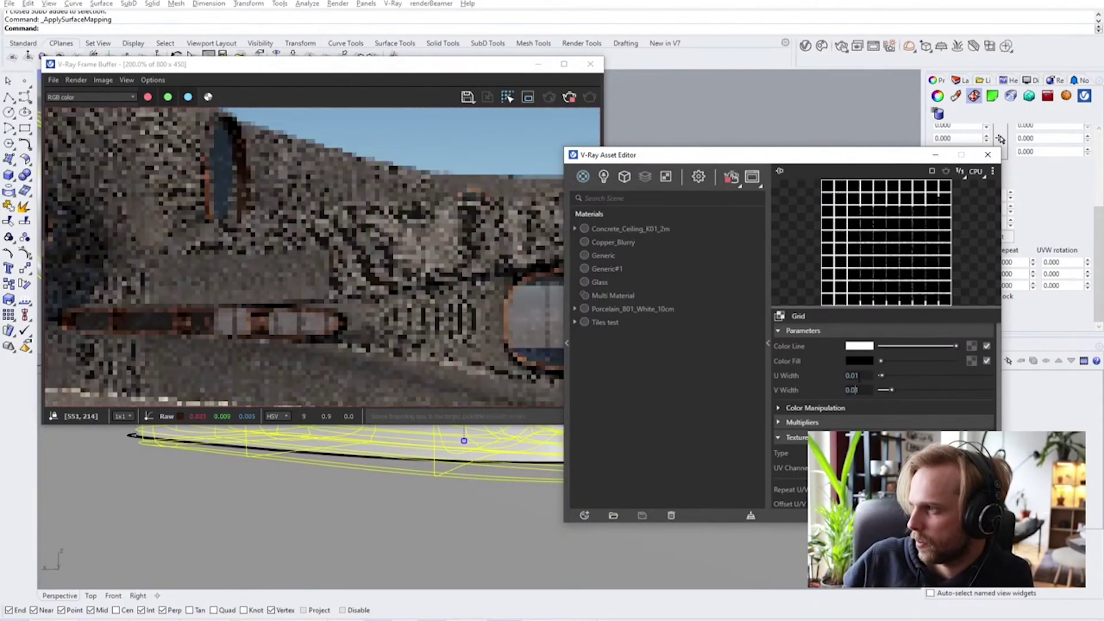
text(1)
key(Return)
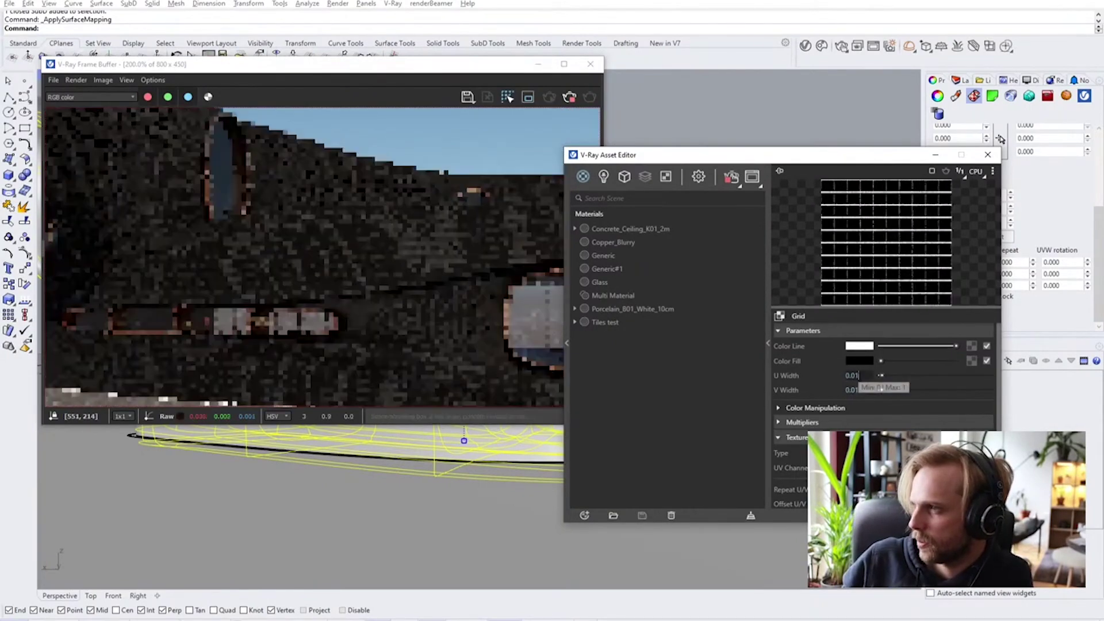
drag(947, 353, 880, 346)
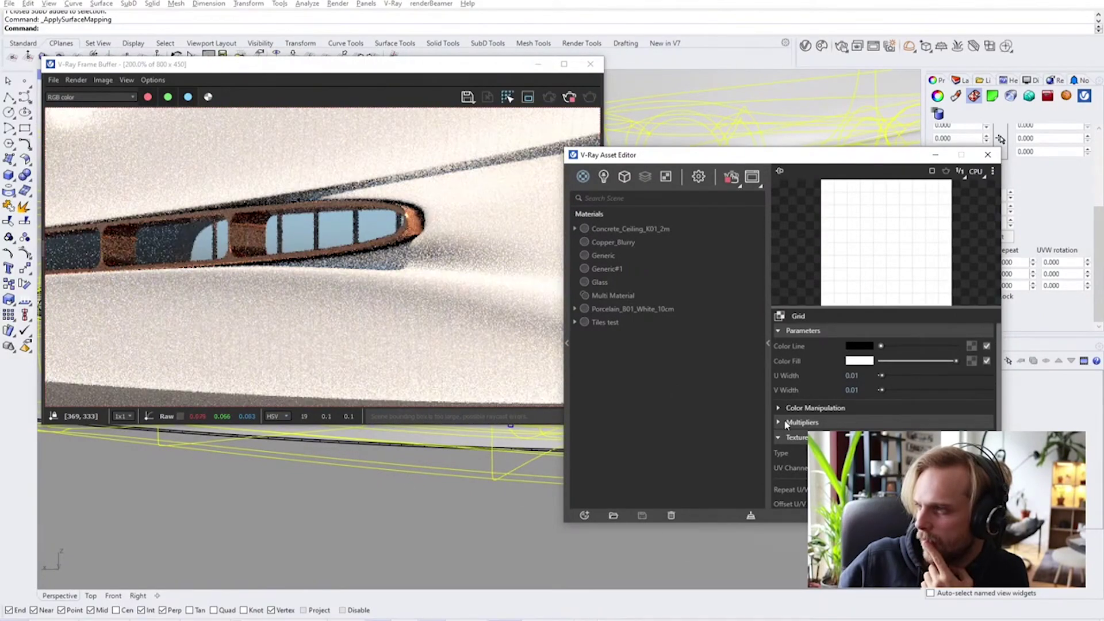
Set the Grid texture's U and V widths to 0.03
key(BackSpace)
text(3)
key(Tab)
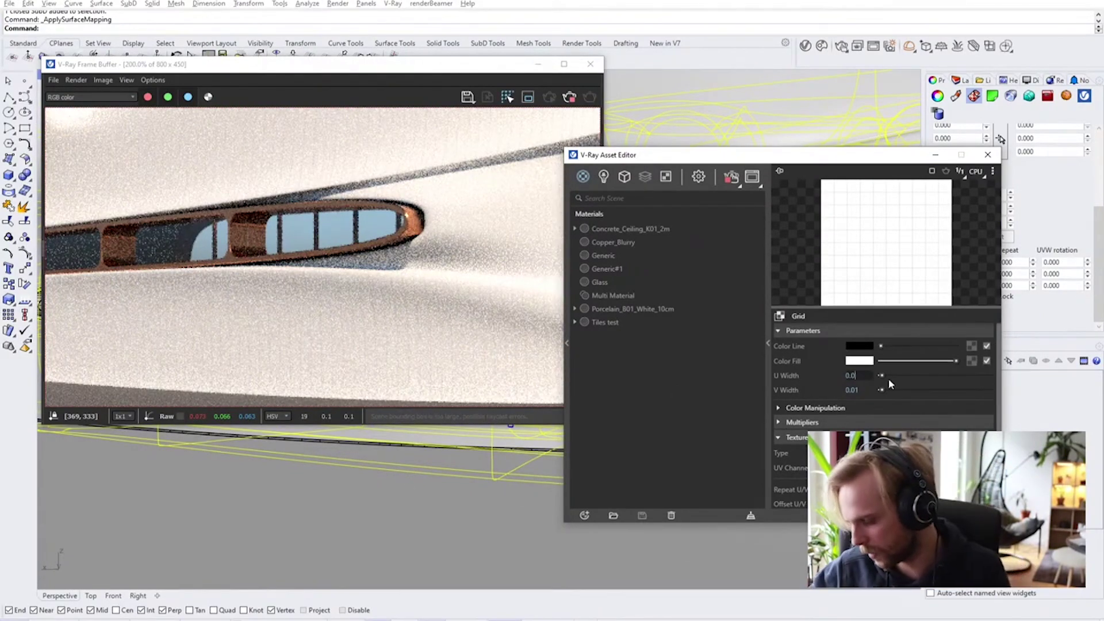
text(0.03)
key(Return)
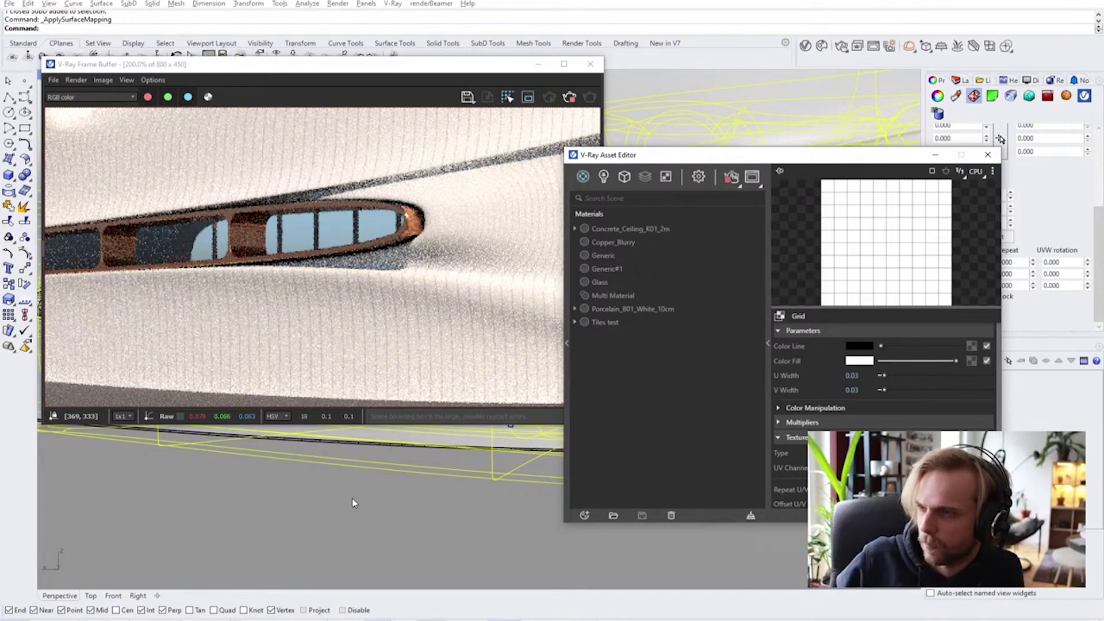